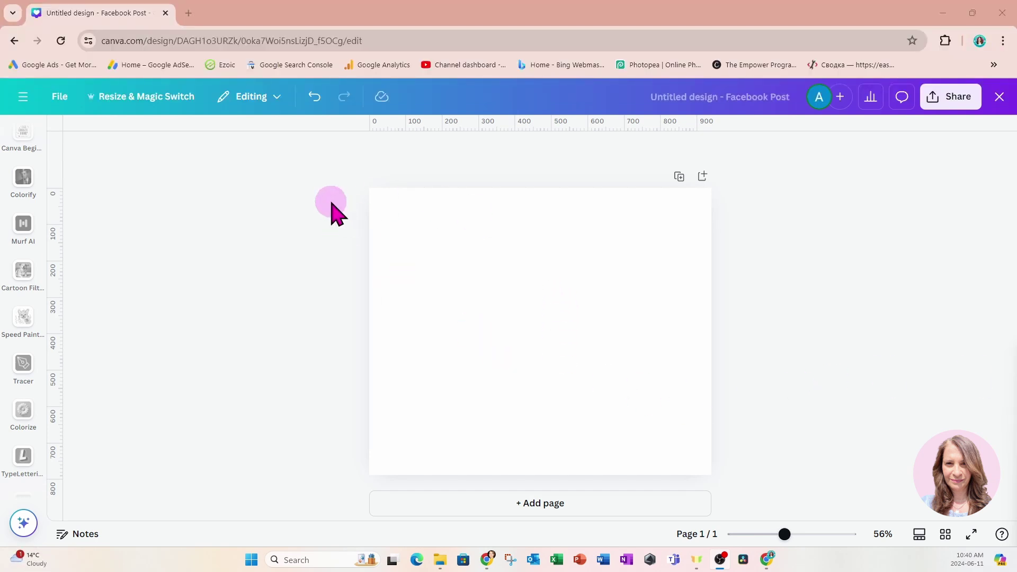
# Look over the design's file details and the available templates, elements, text styles, brand assets and uploads
pyautogui.click(59, 97)
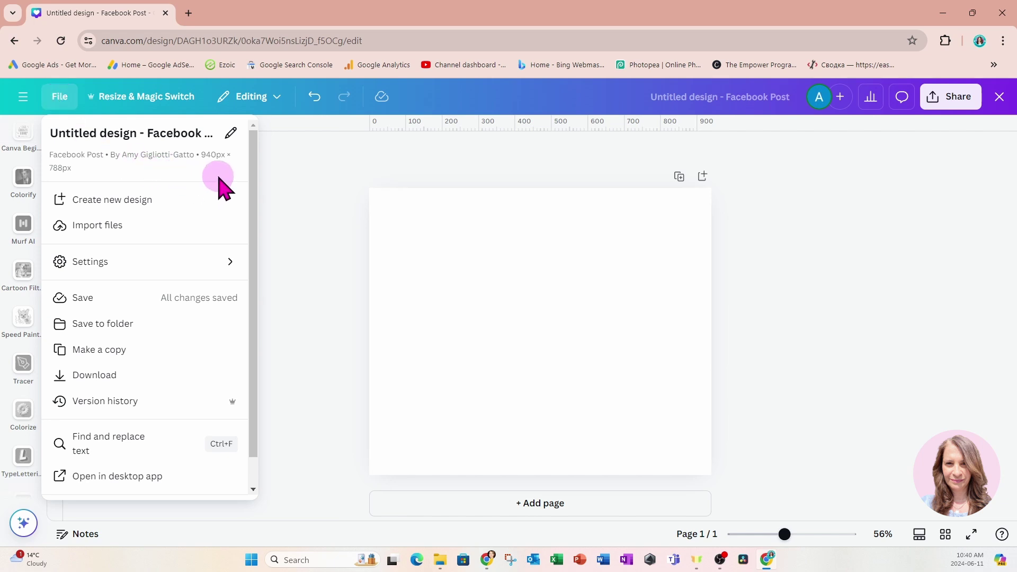
pyautogui.click(312, 177)
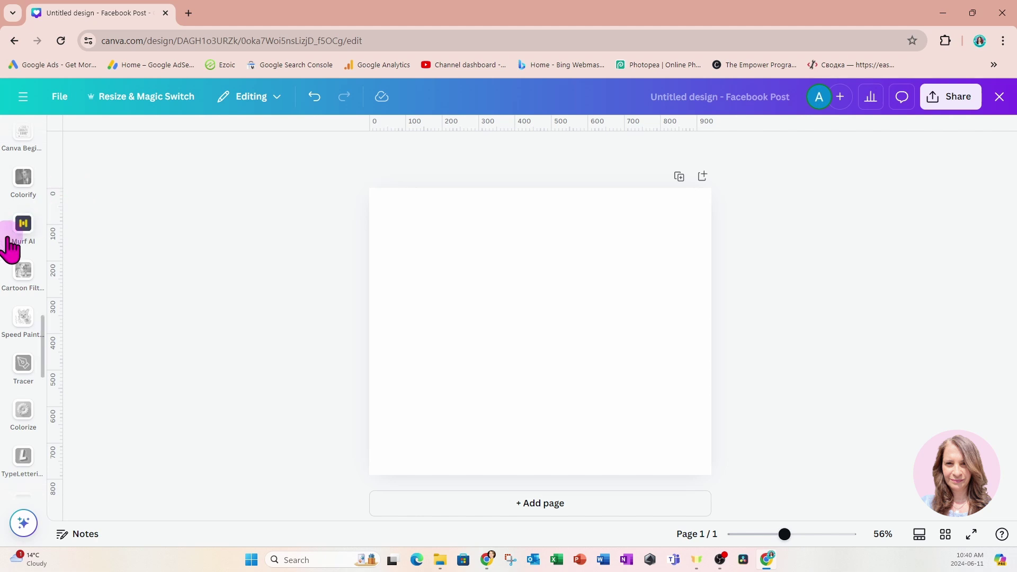
pyautogui.scroll(4, 23, 233)
pyautogui.scroll(10, 26, 228)
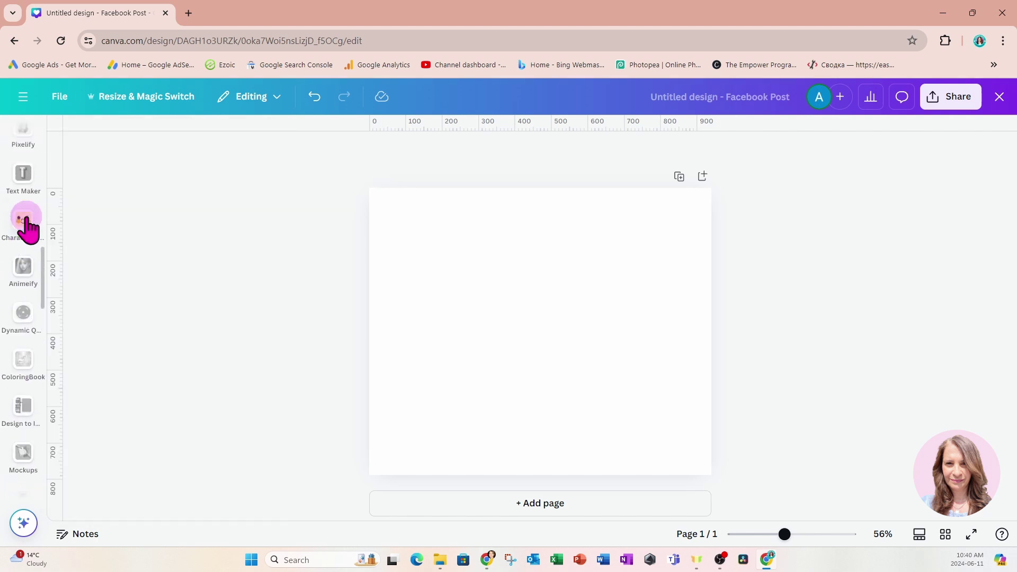
pyautogui.click(23, 228)
pyautogui.scroll(3, 27, 228)
pyautogui.click(26, 228)
pyautogui.click(26, 228)
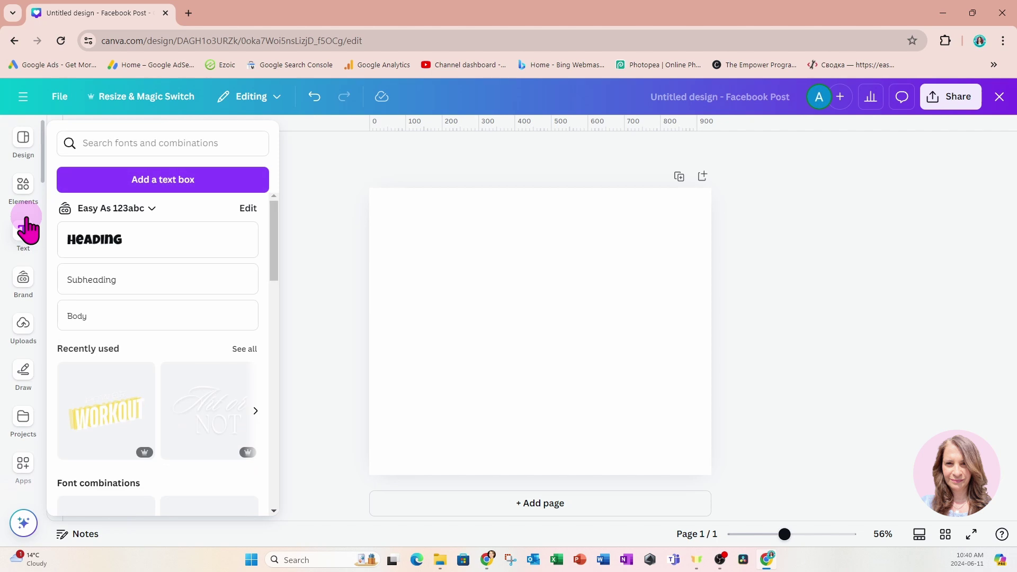
pyautogui.click(38, 184)
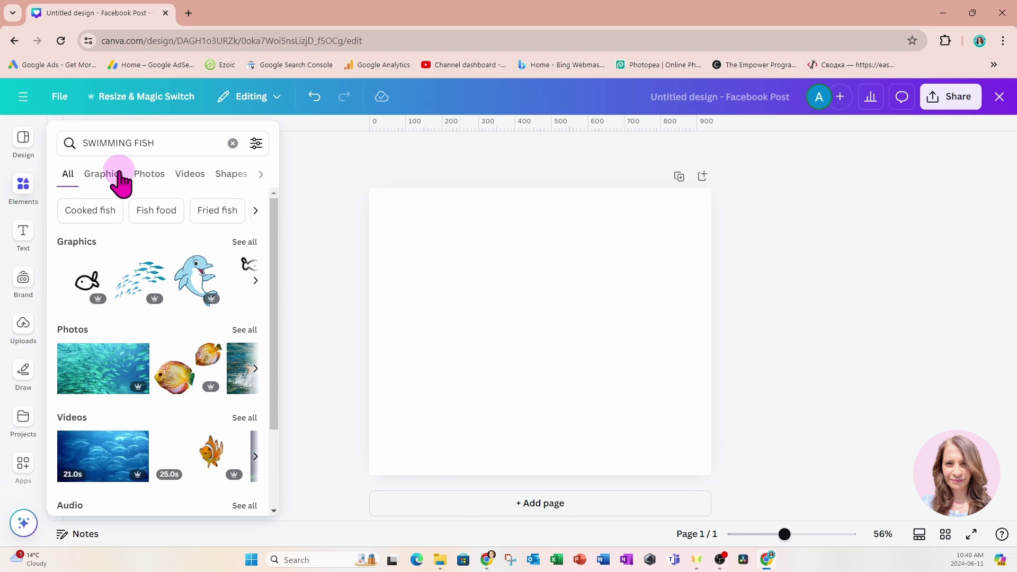
pyautogui.click(232, 143)
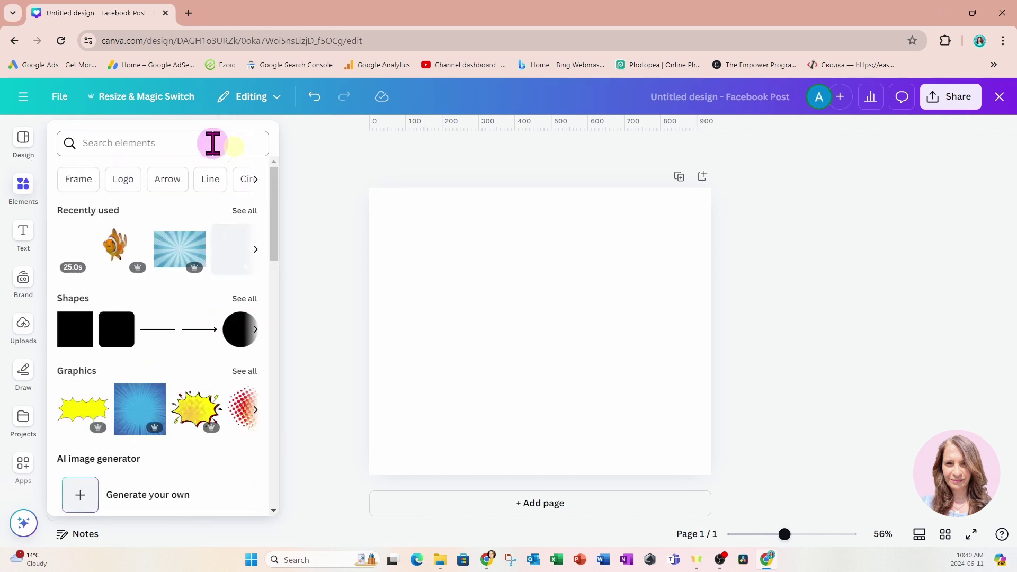
pyautogui.click(45, 159)
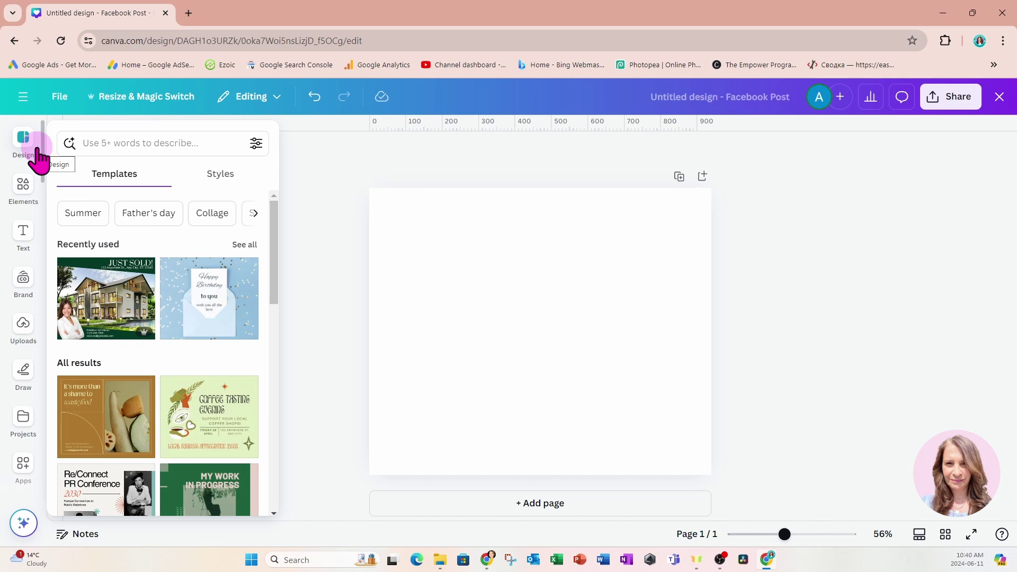
pyautogui.click(22, 321)
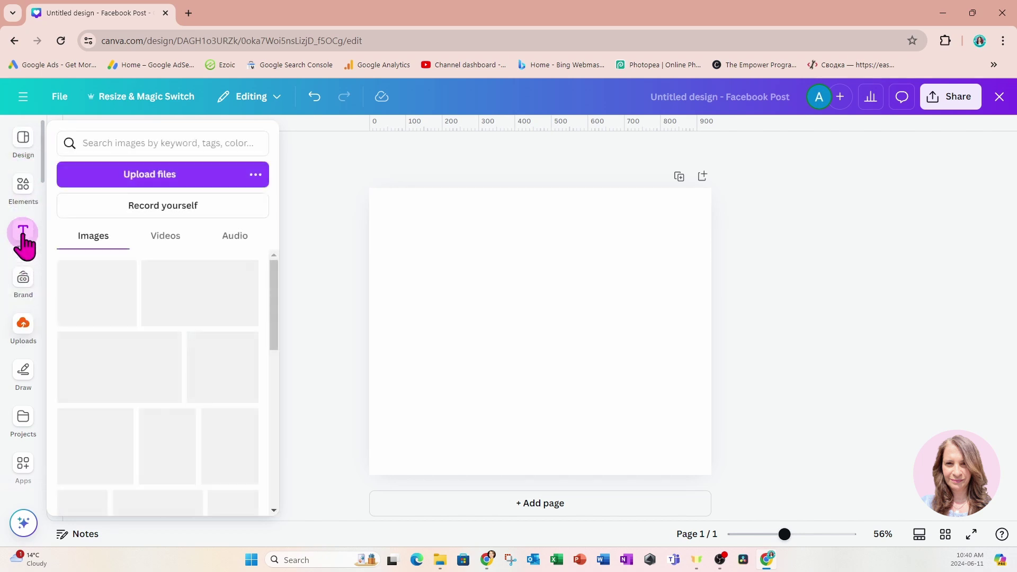
pyautogui.click(23, 277)
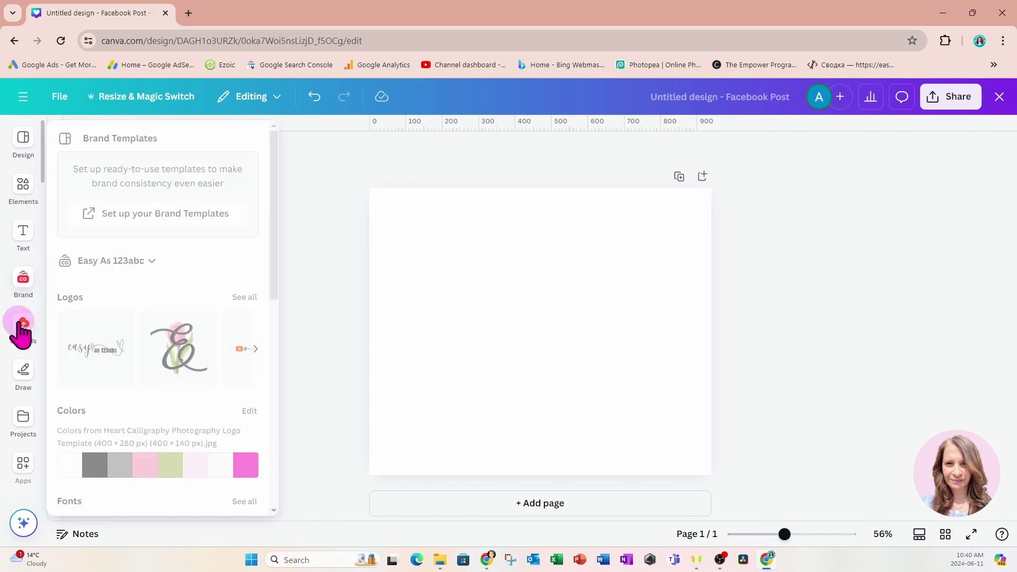
pyautogui.click(23, 230)
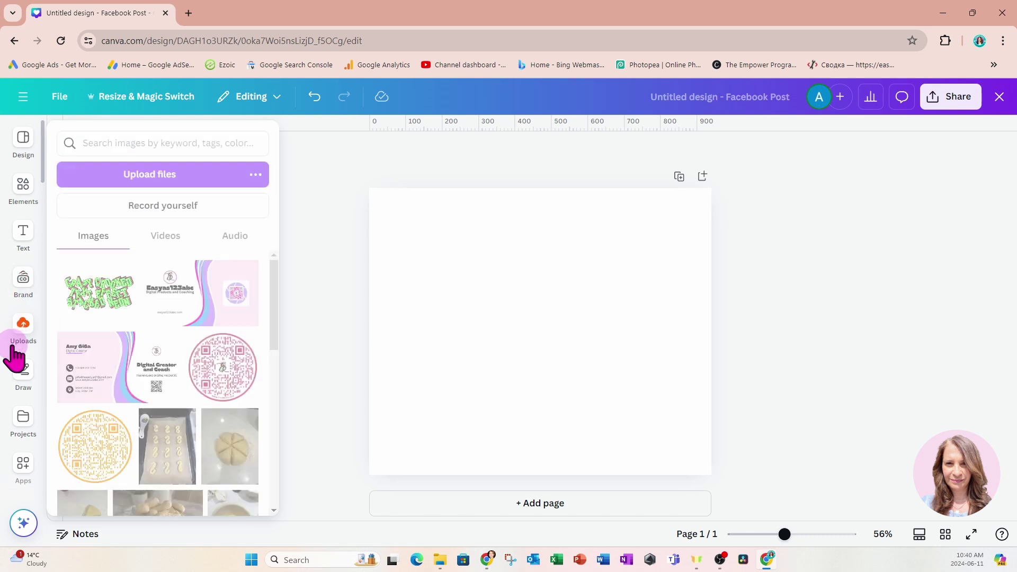
# Search the available apps for "type" and open the TypeLettering app
pyautogui.moveTo(21, 474)
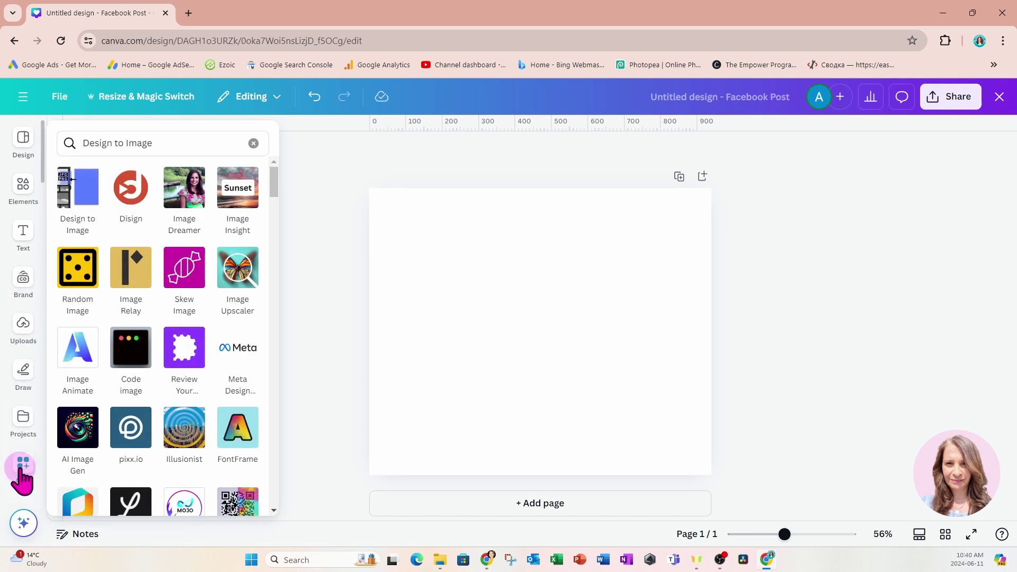
pyautogui.click(23, 473)
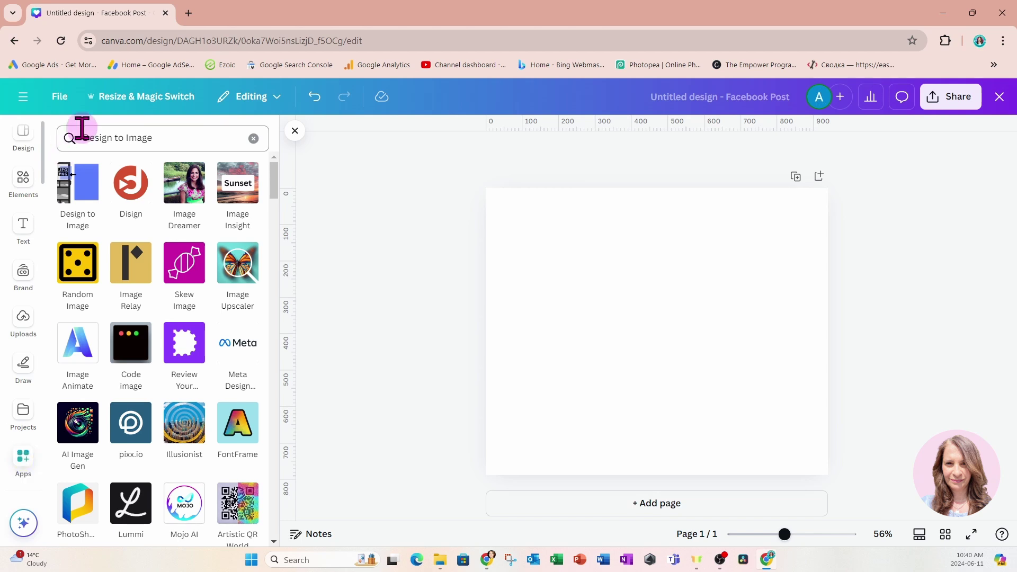
pyautogui.click(254, 138)
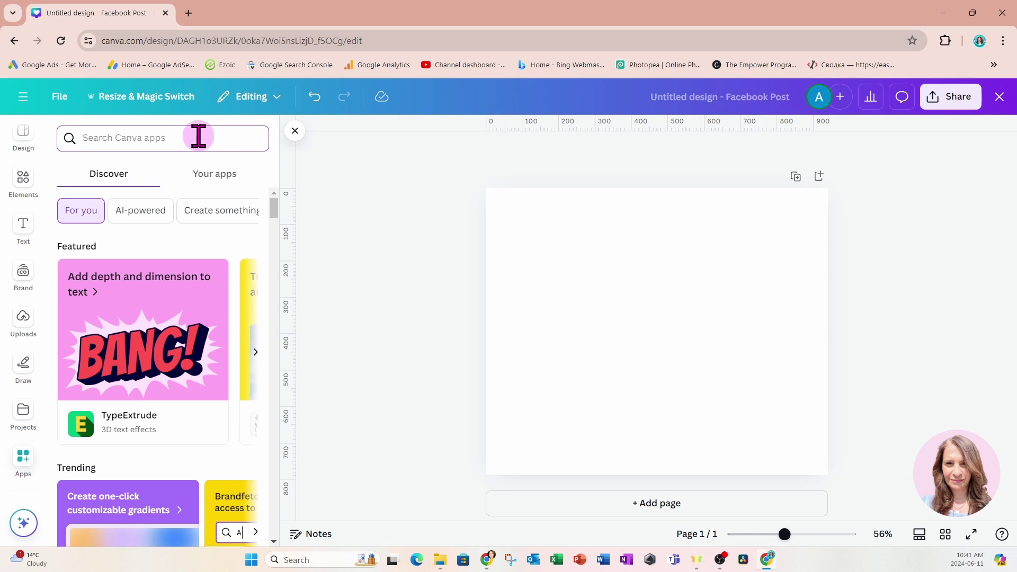
pyautogui.write('type')
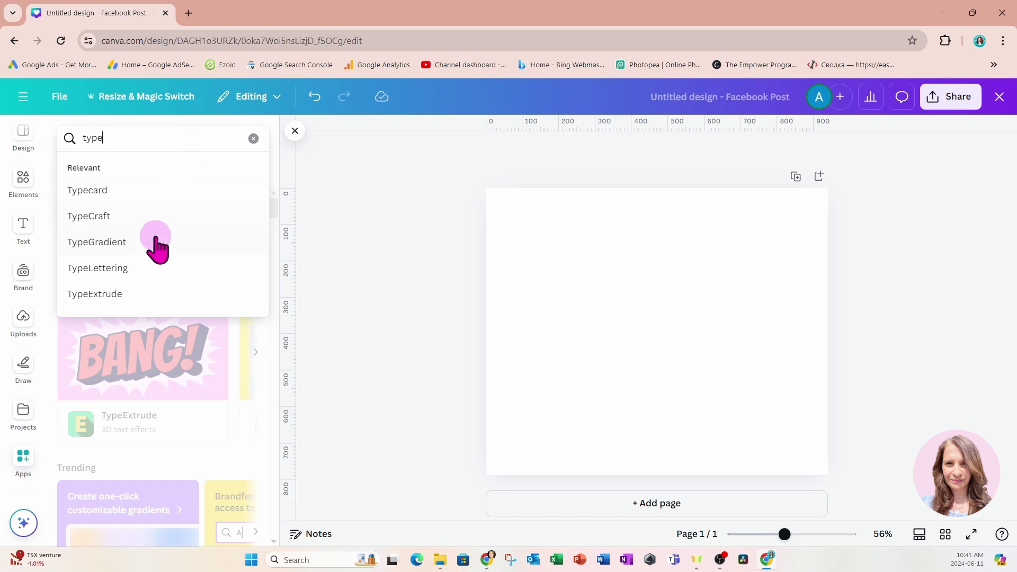
pyautogui.click(73, 274)
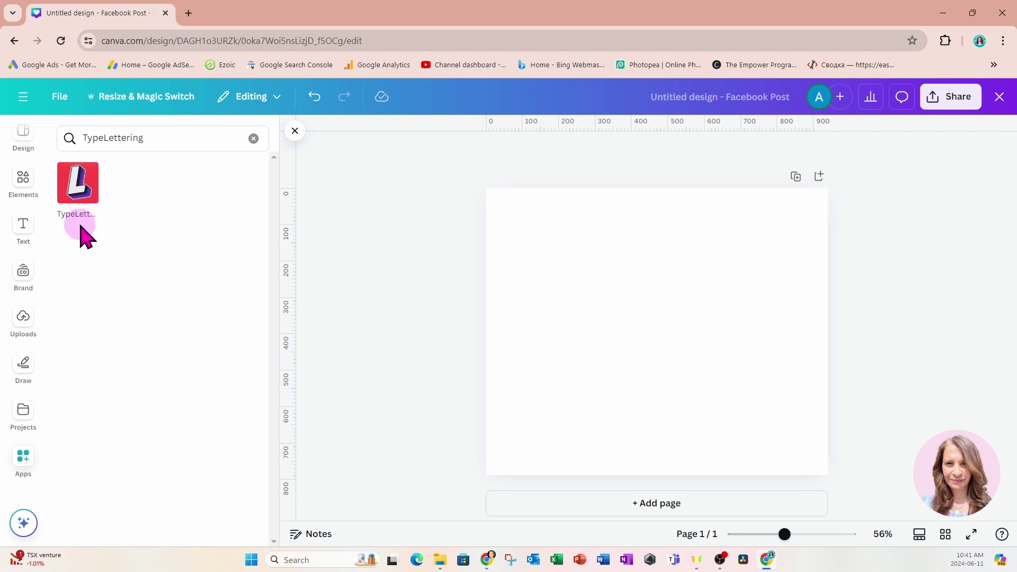
pyautogui.click(74, 189)
pyautogui.click(72, 190)
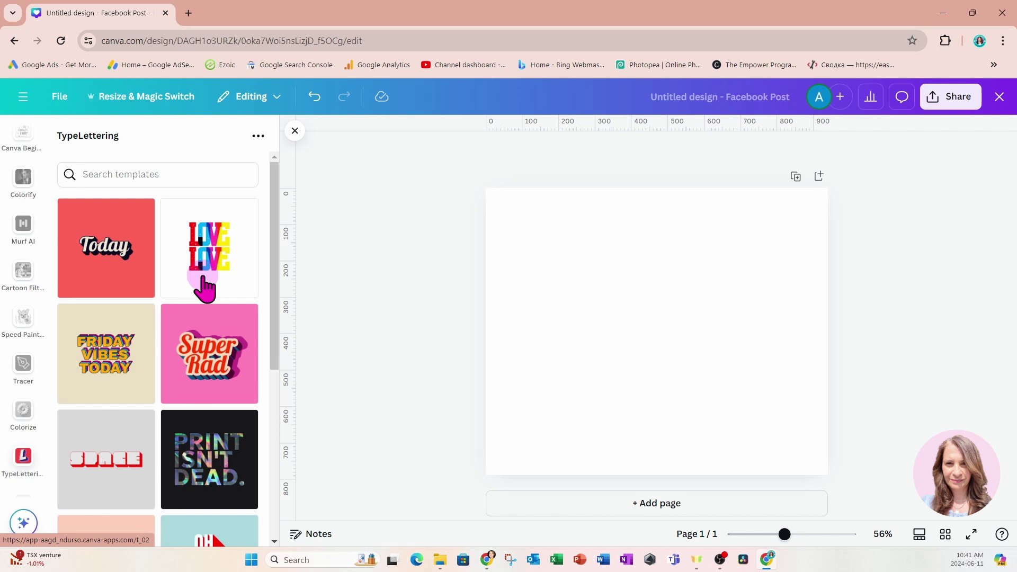
# Browse the TypeLettering templates and choose the Stacked Neon one reading "YOU WILL MAKE IT"
pyautogui.scroll(-2, 206, 289)
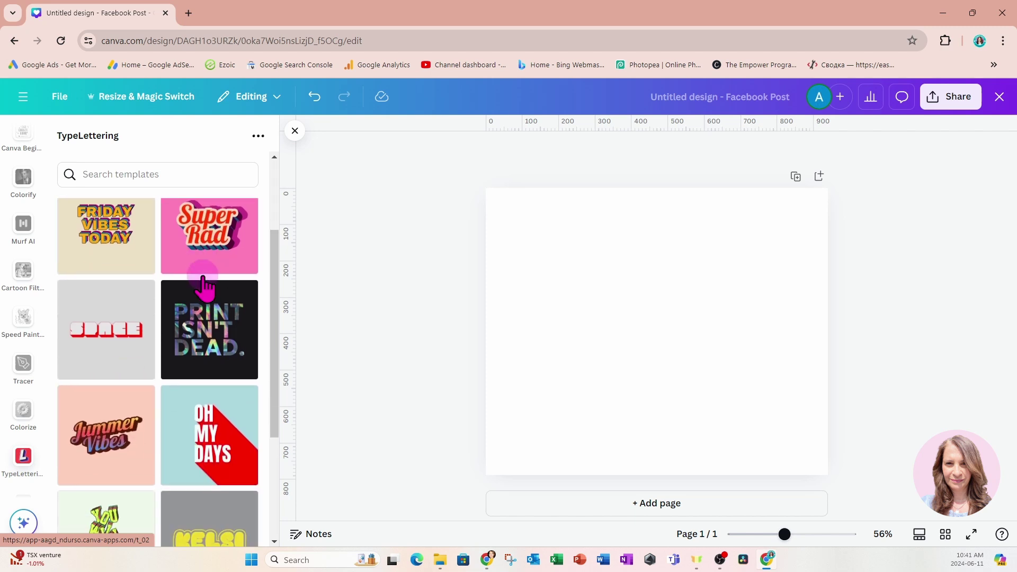
pyautogui.scroll(-1, 206, 288)
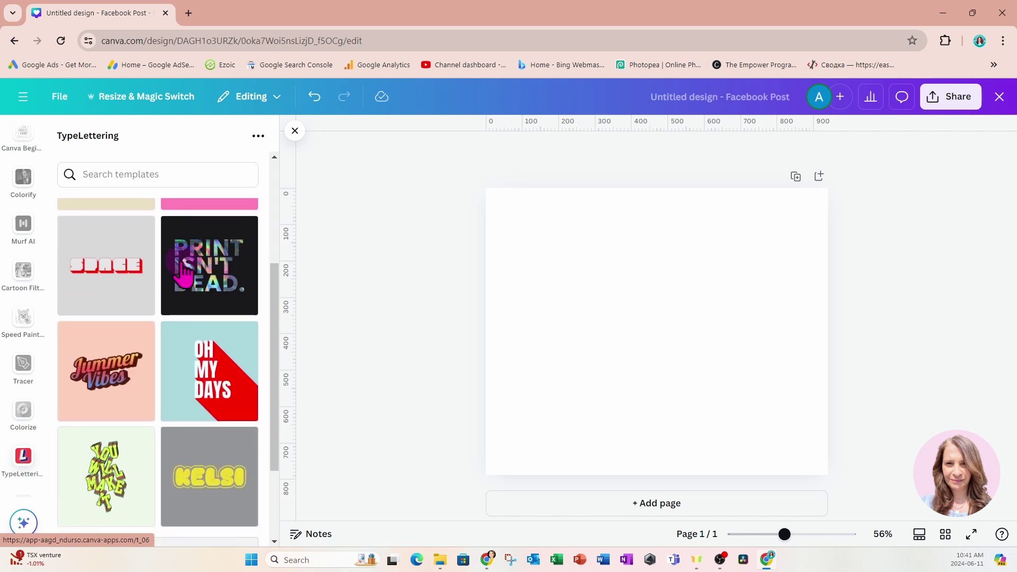
pyautogui.click(154, 283)
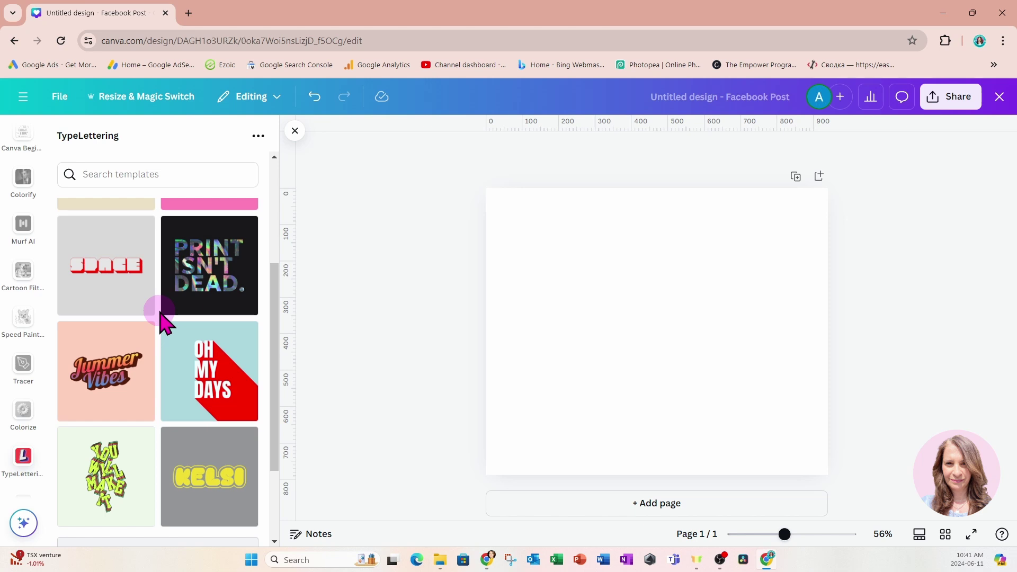
pyautogui.scroll(-3, 161, 320)
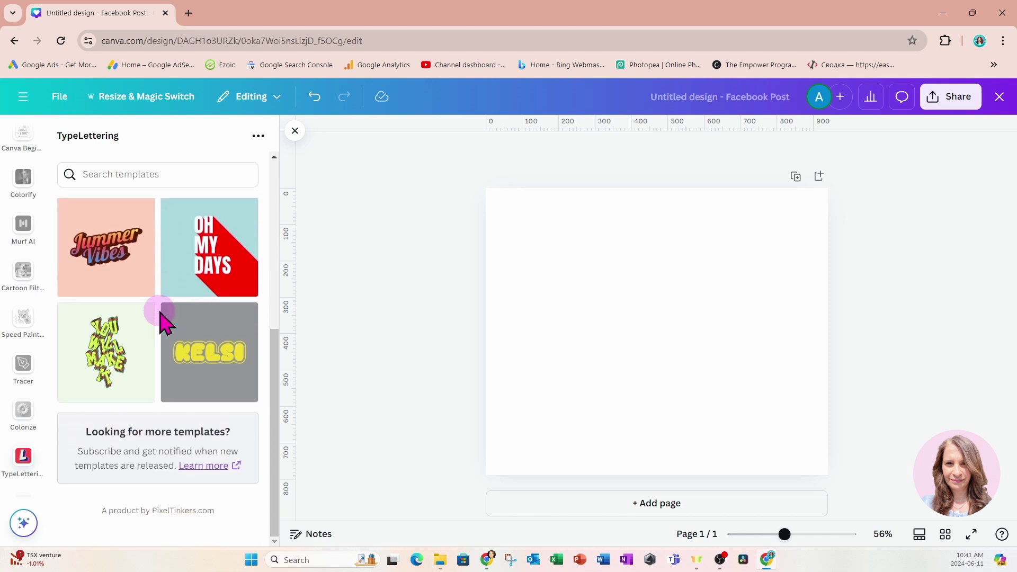
pyautogui.click(226, 259)
pyautogui.click(104, 377)
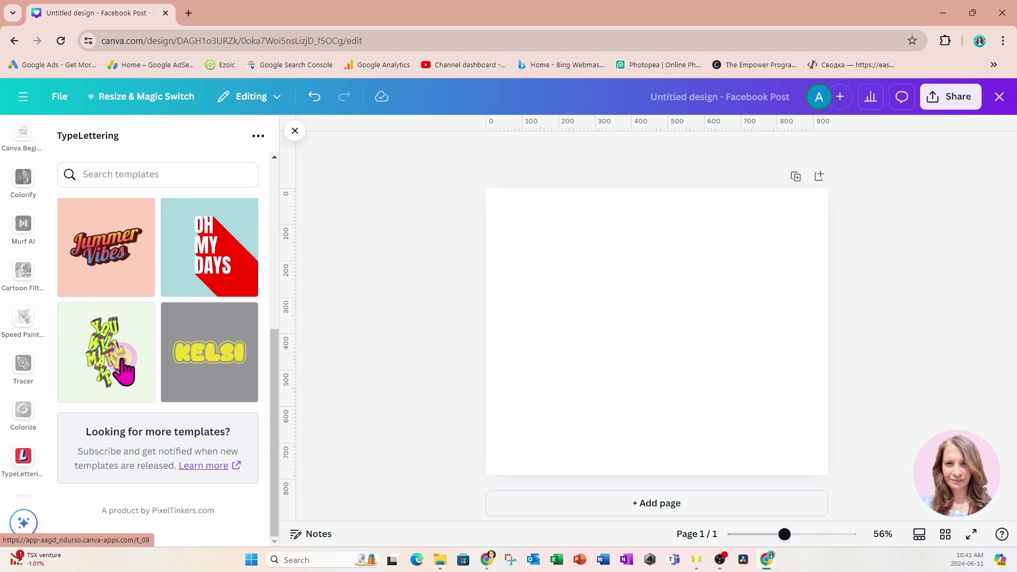
pyautogui.click(114, 364)
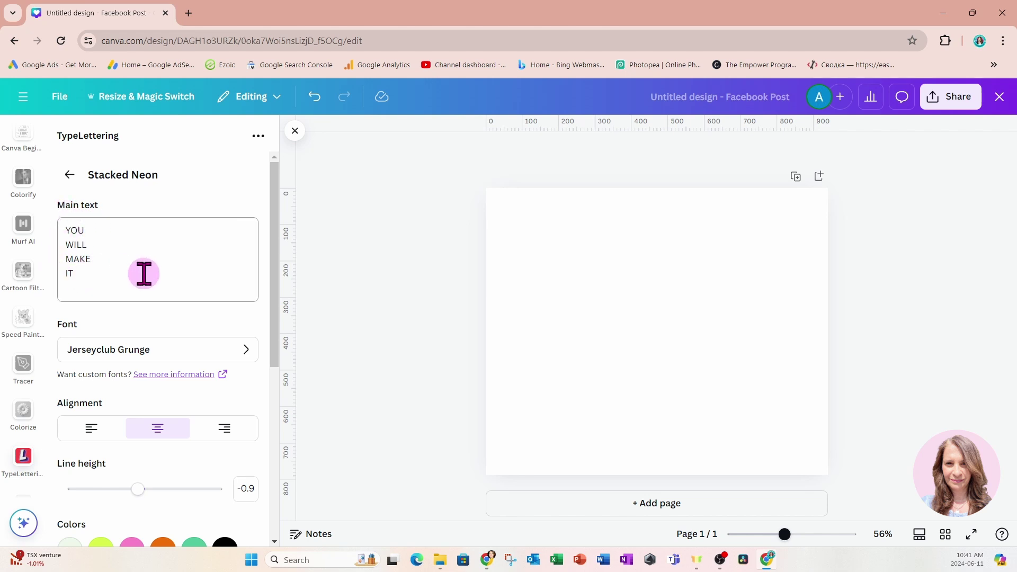
# Replace the template's main text with "CRAZY CROOKED TEXT EFFECT" and check the preview
pyautogui.moveTo(109, 277); pyautogui.dragTo(64, 233)
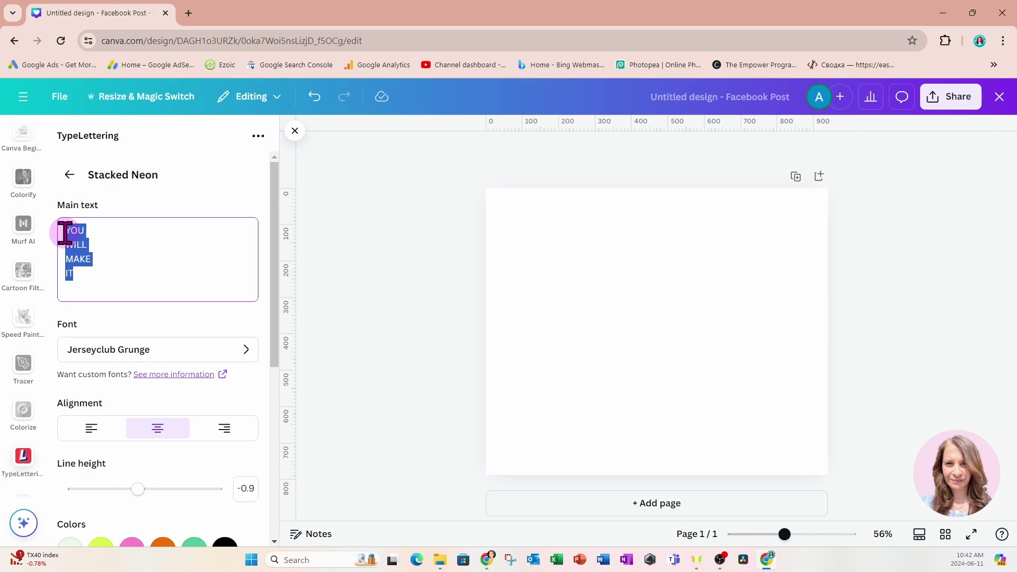
pyautogui.write('CRA')
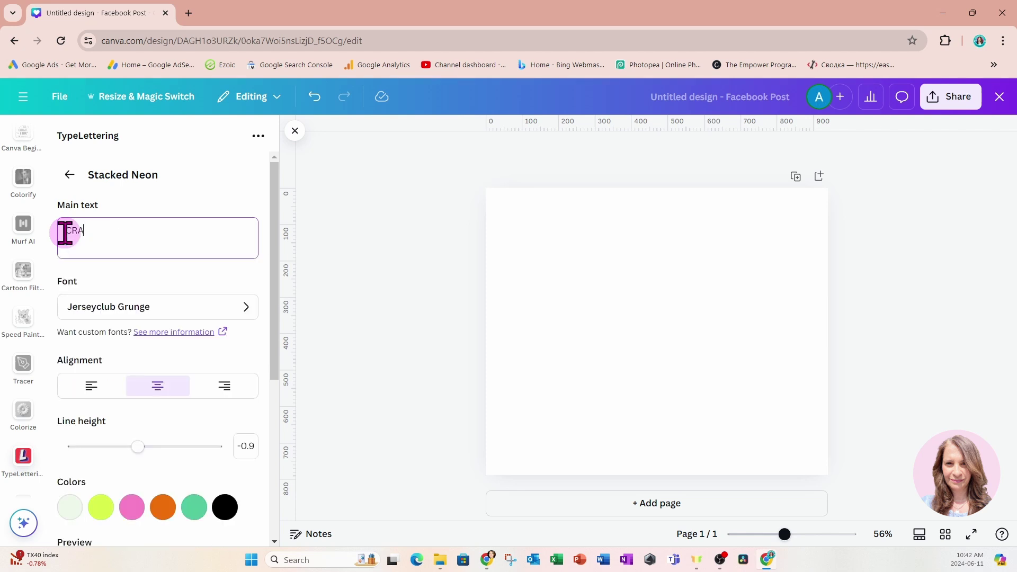
pyautogui.write('ZY CROOKED TEXT EFFECT')
pyautogui.scroll(-5, 166, 301)
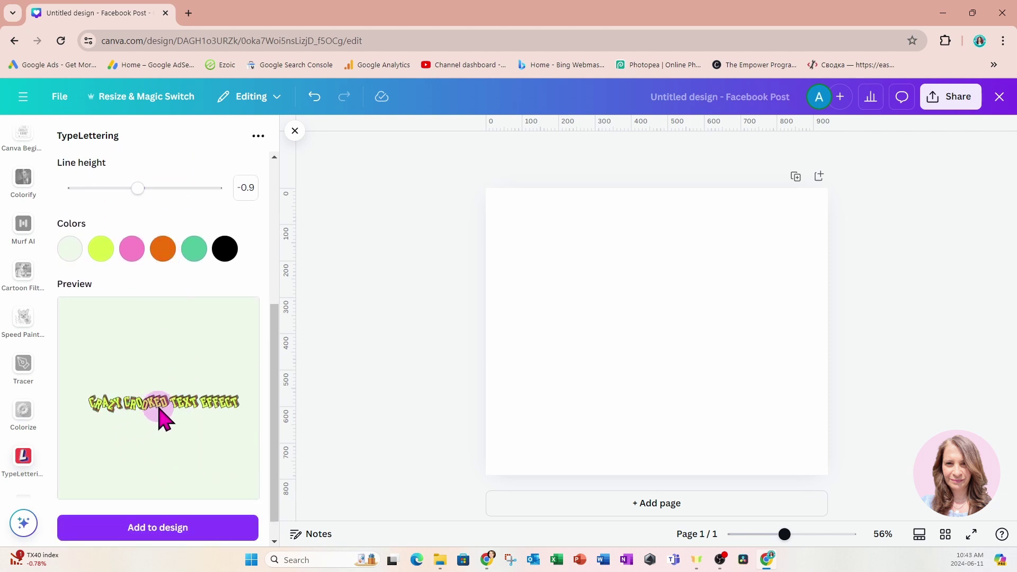
pyautogui.click(208, 424)
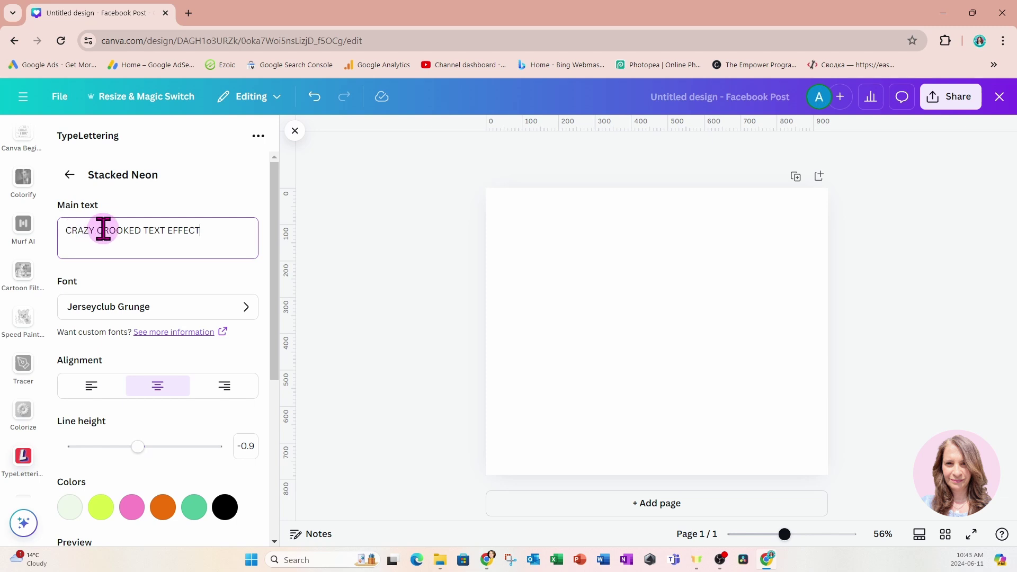
# Break the main text before "TEXT EFFECT" and add "STACKED NEON" as a third line
pyautogui.click(143, 230)
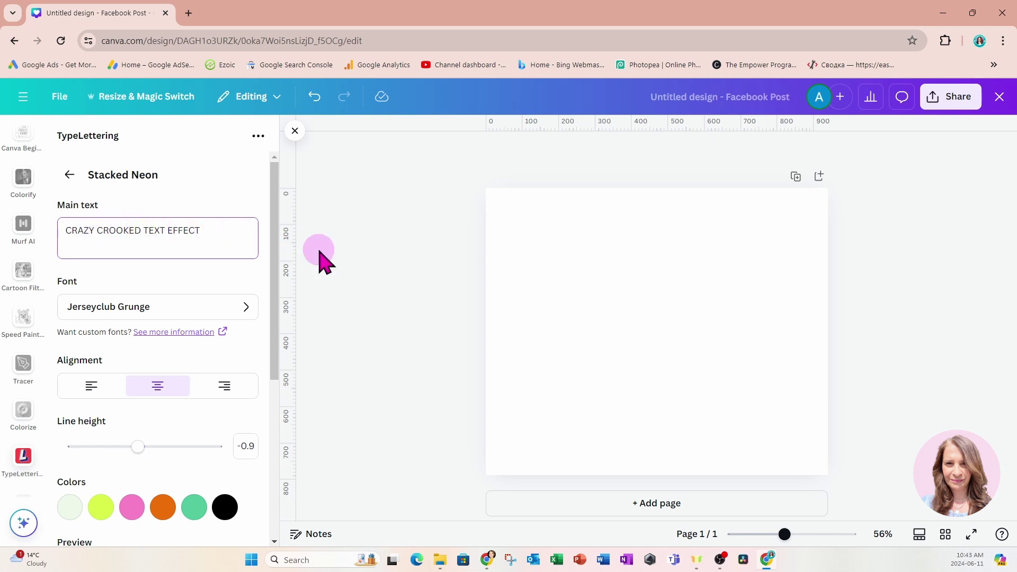
pyautogui.press('Return')
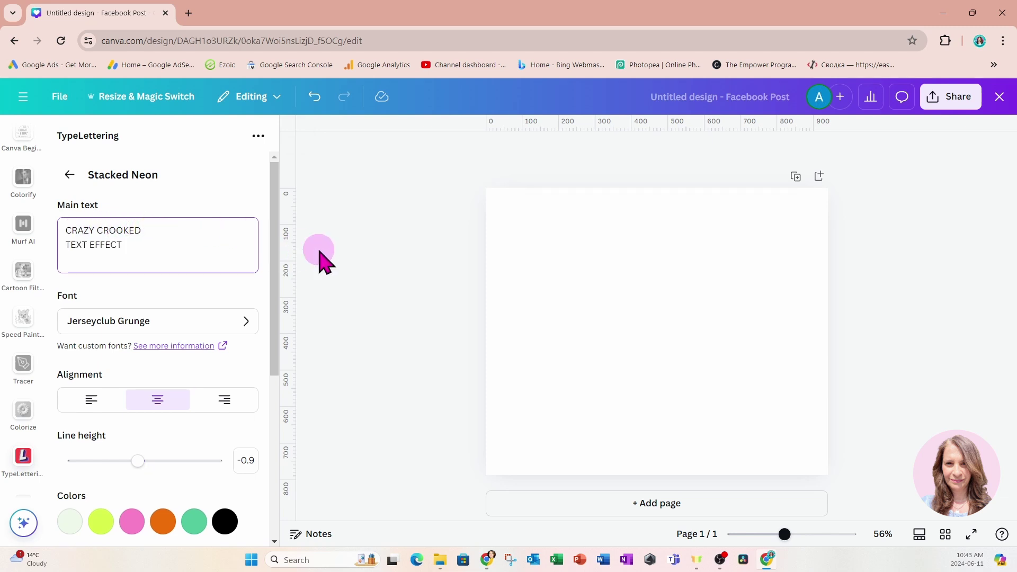
pyautogui.click(166, 246)
pyautogui.press('Return')
pyautogui.write('STACKED NEON')
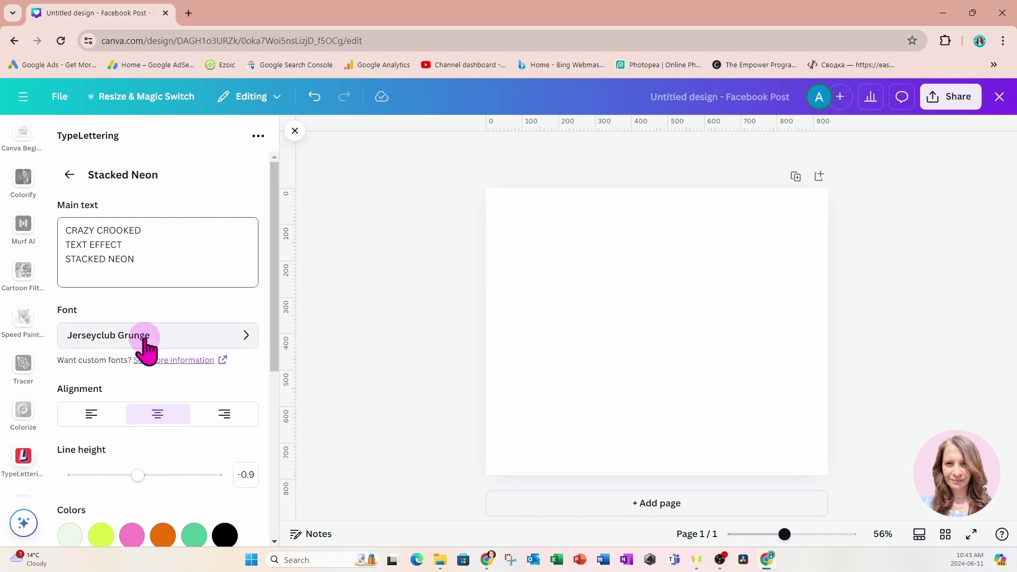
# Browse the available fonts and set the lettering's font to Alfa Slab One
pyautogui.click(247, 337)
pyautogui.scroll(-5, 227, 318)
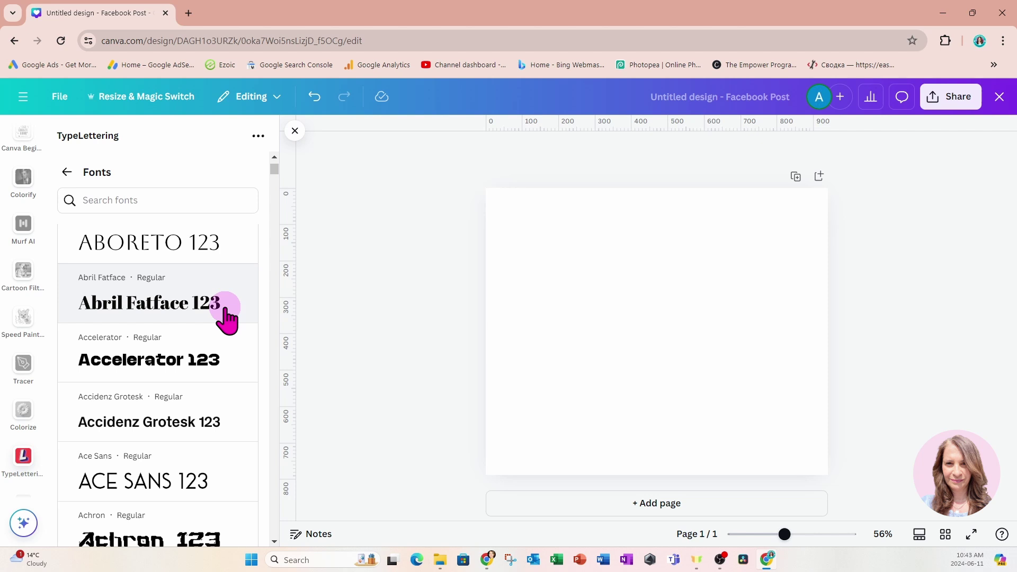
pyautogui.scroll(-2, 222, 323)
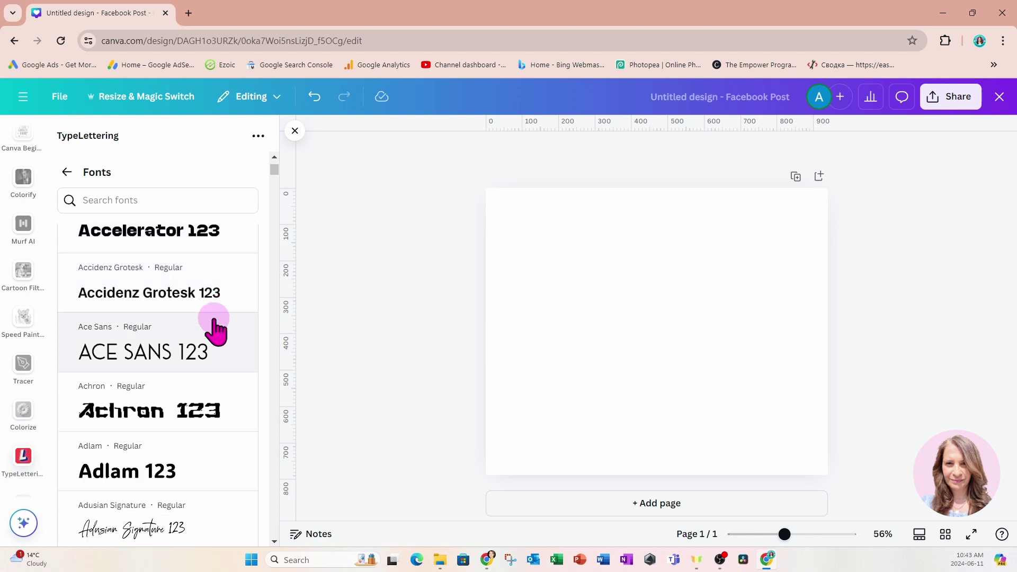
pyautogui.scroll(-3, 172, 349)
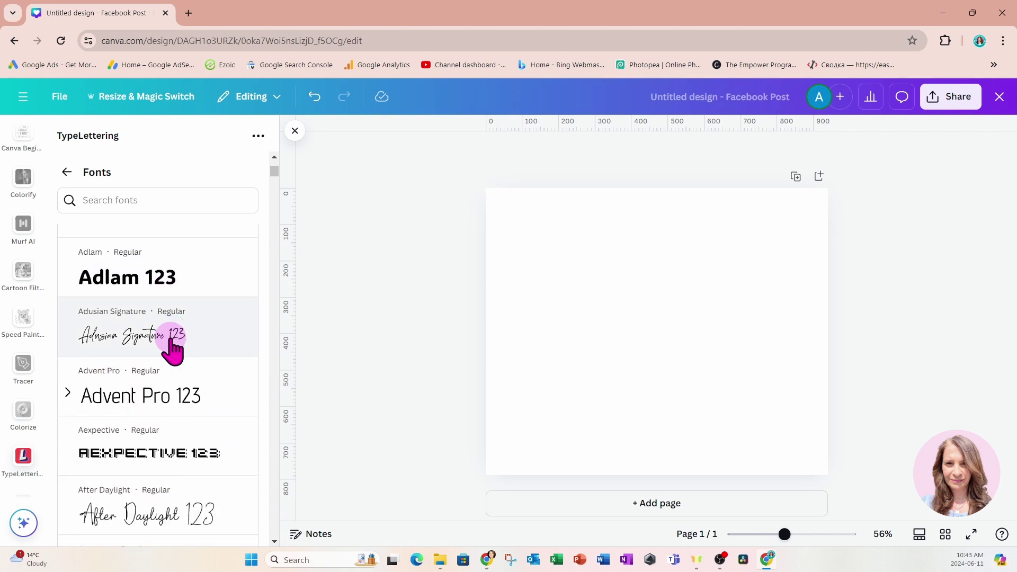
pyautogui.scroll(-1, 171, 350)
pyautogui.scroll(-2, 171, 349)
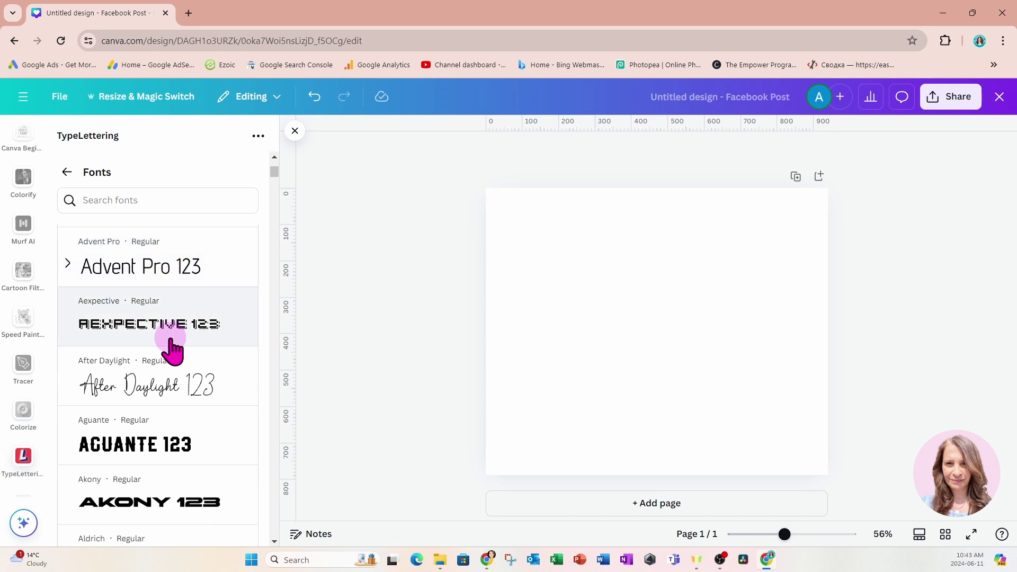
pyautogui.scroll(-1, 171, 349)
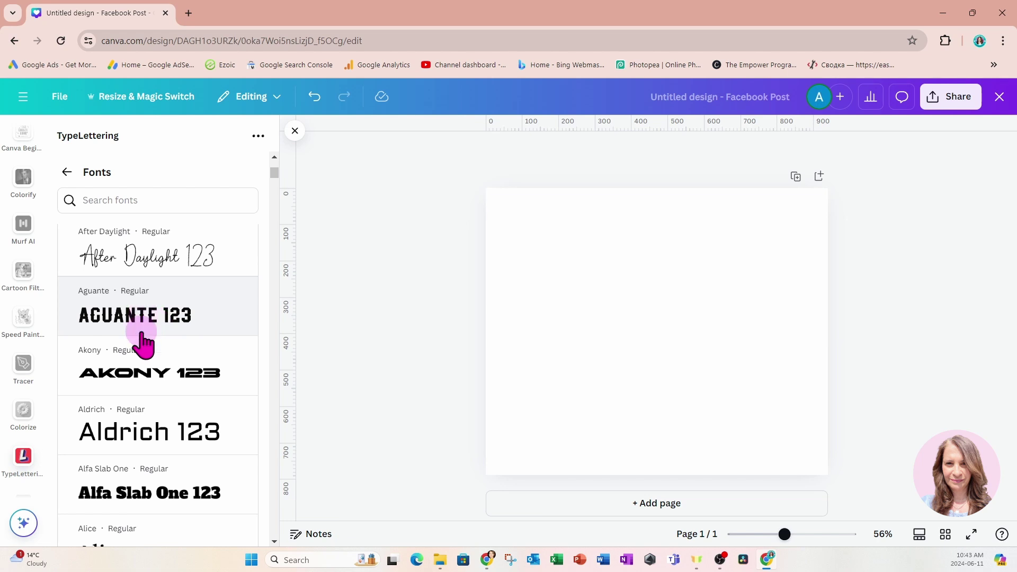
pyautogui.scroll(-1, 125, 492)
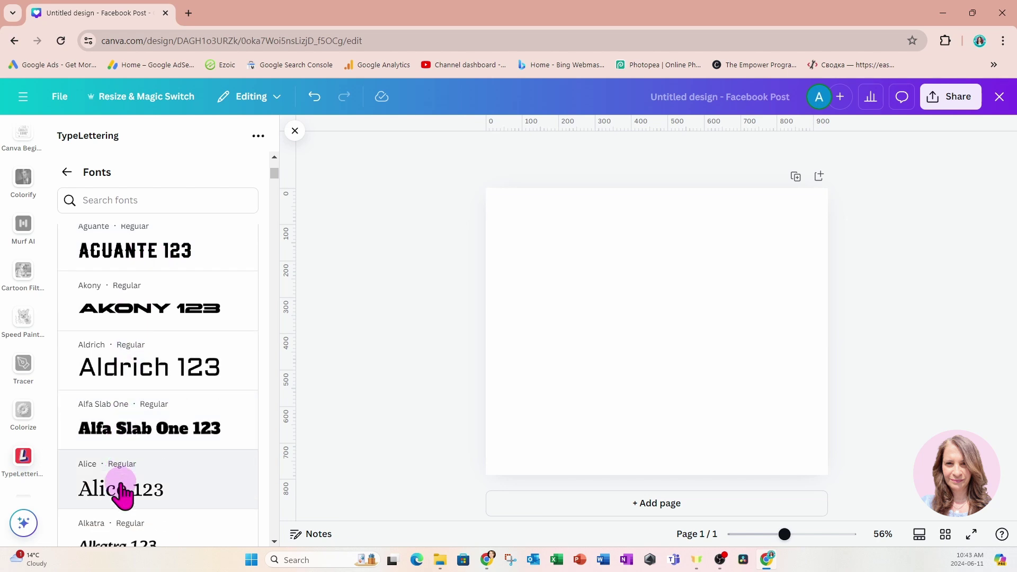
pyautogui.click(114, 431)
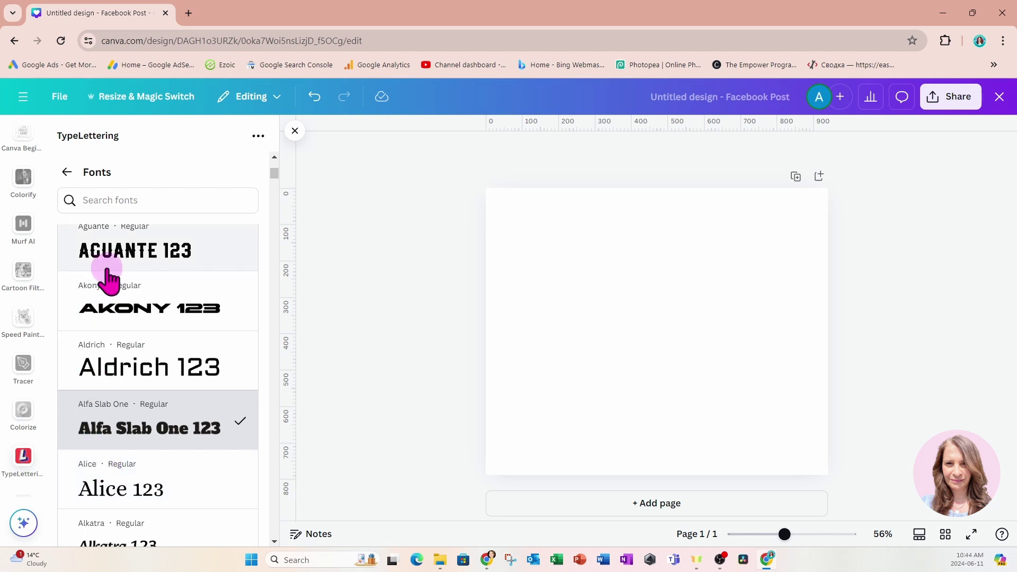
pyautogui.click(66, 172)
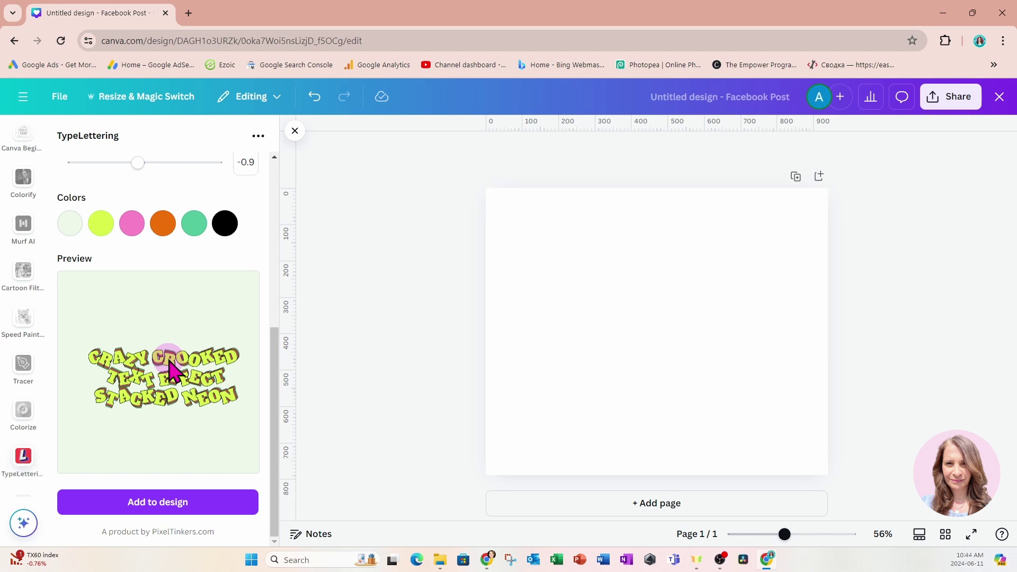
# Compare left and right alignment of the text in the preview and return to centre alignment
pyautogui.scroll(6, 171, 371)
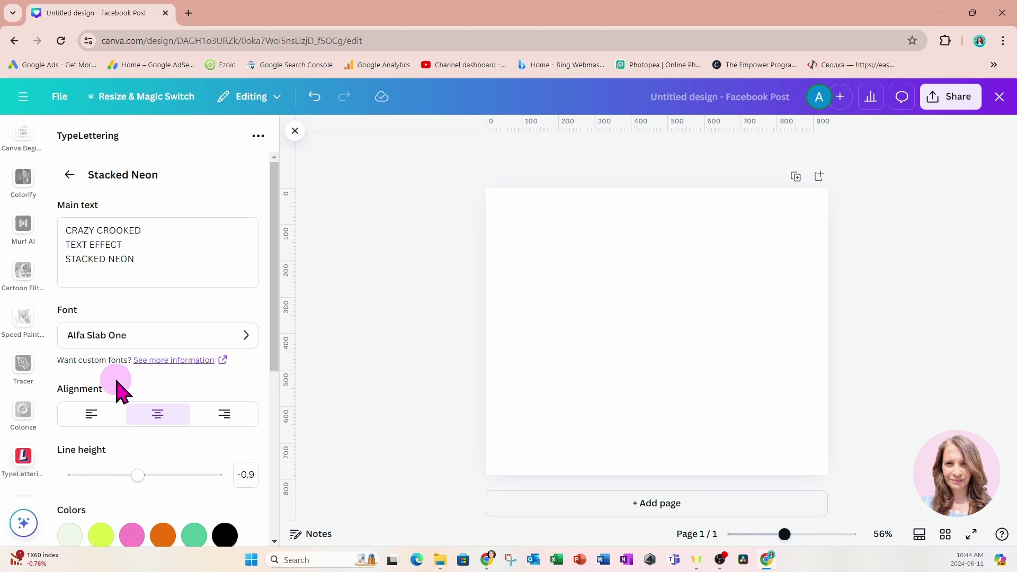
pyautogui.scroll(-3, 120, 391)
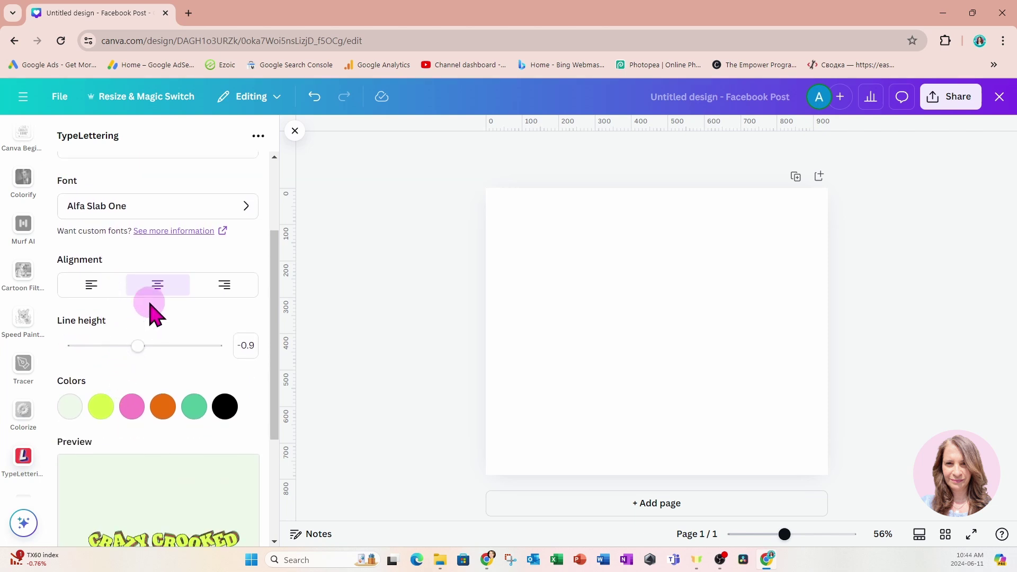
pyautogui.scroll(-1, 151, 305)
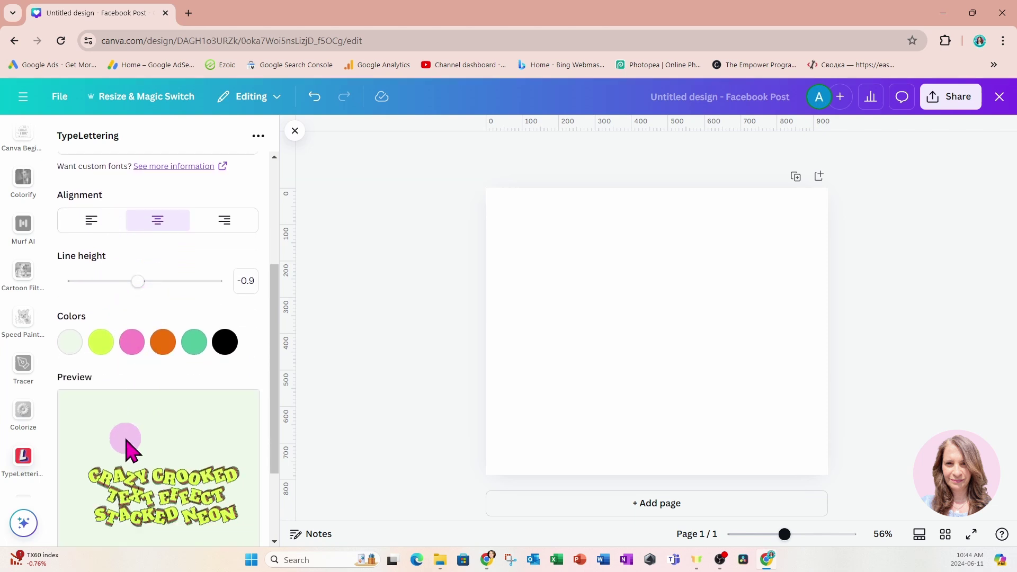
pyautogui.click(91, 223)
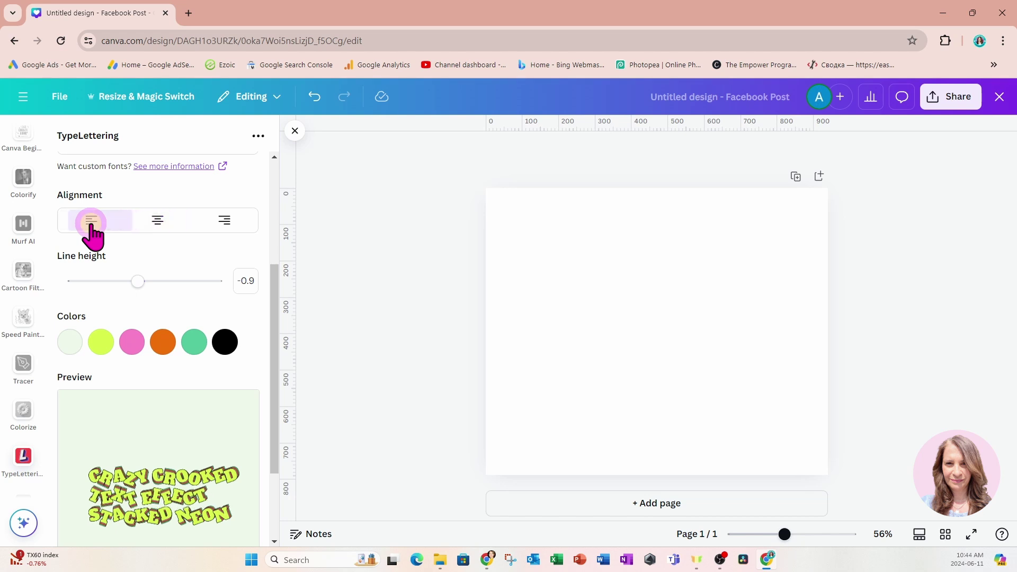
pyautogui.click(239, 226)
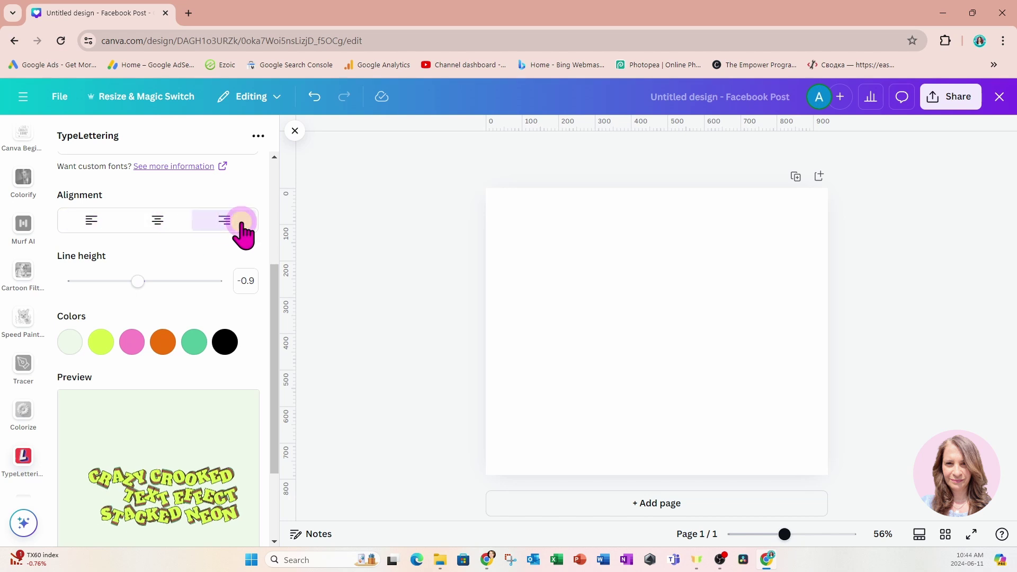
pyautogui.click(156, 222)
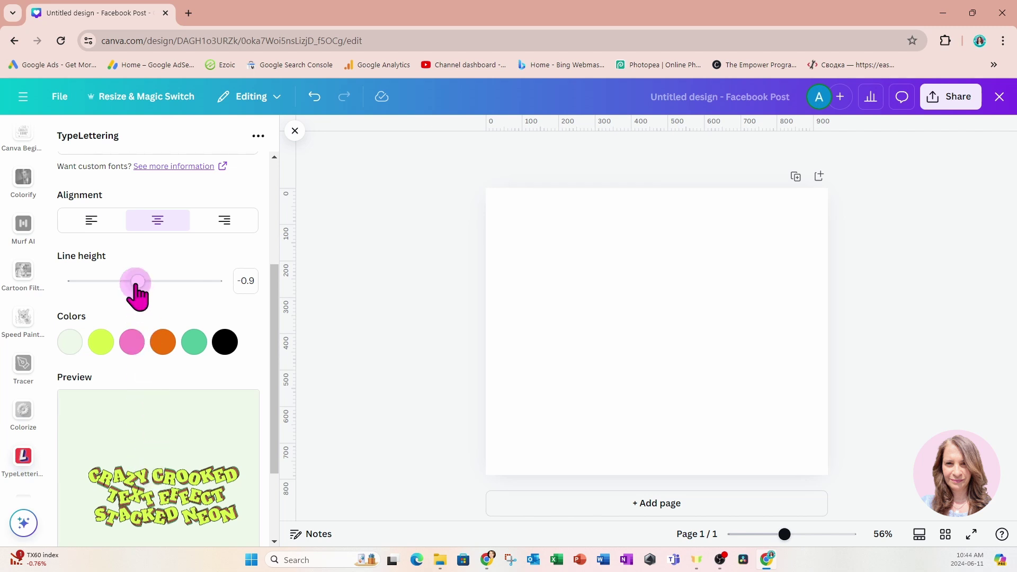
# Increase the text's line height to 2 and check the spacing in the preview
pyautogui.moveTo(135, 287); pyautogui.dragTo(173, 286)
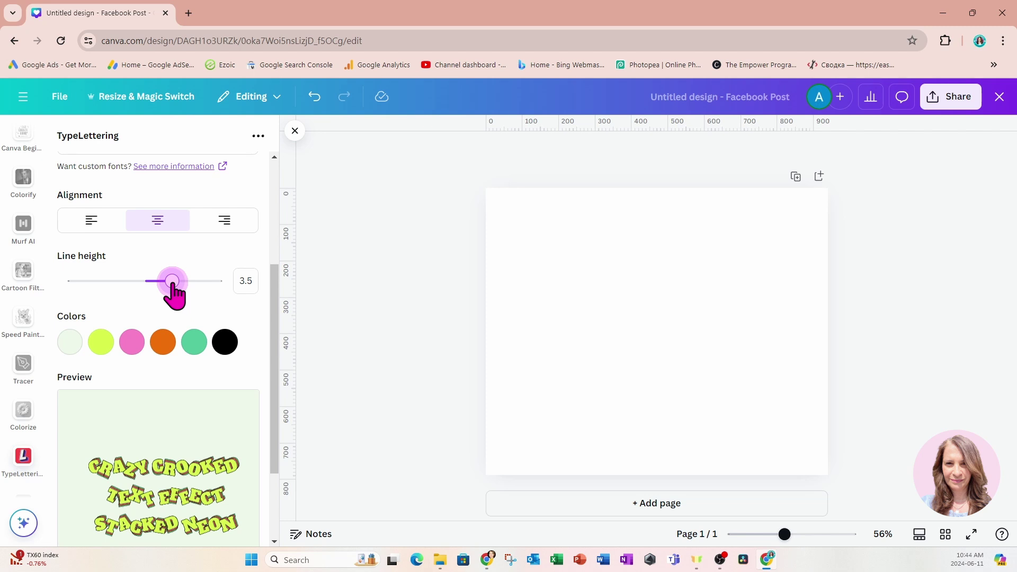
pyautogui.moveTo(172, 287); pyautogui.dragTo(161, 287)
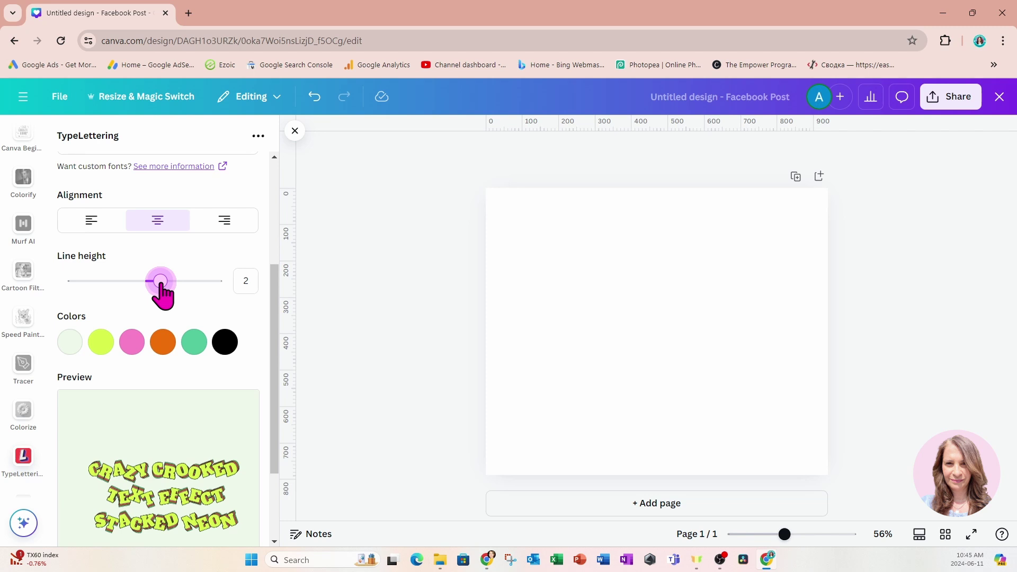
pyautogui.click(246, 284)
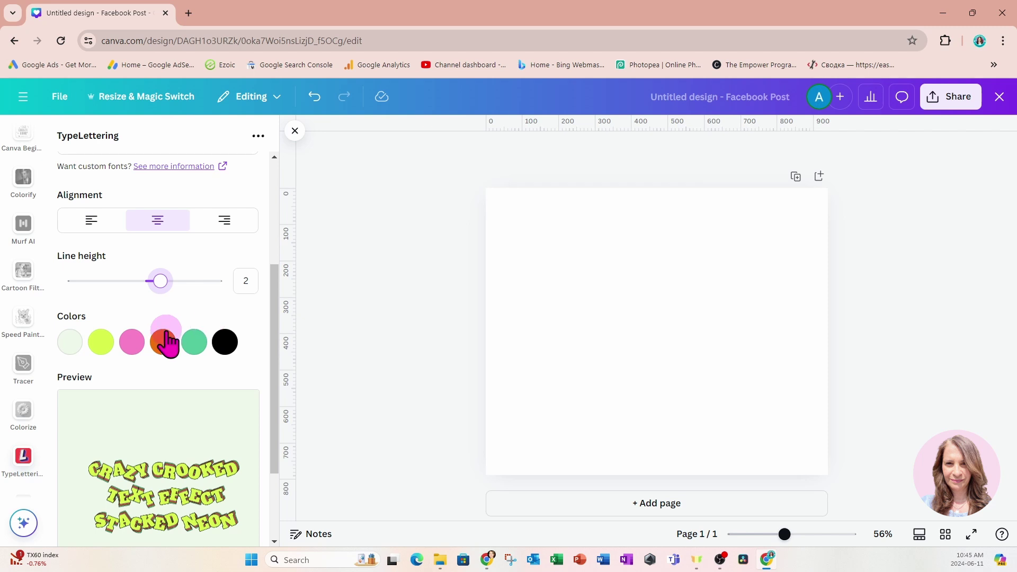
pyautogui.scroll(-2, 175, 403)
pyautogui.scroll(-1, 175, 398)
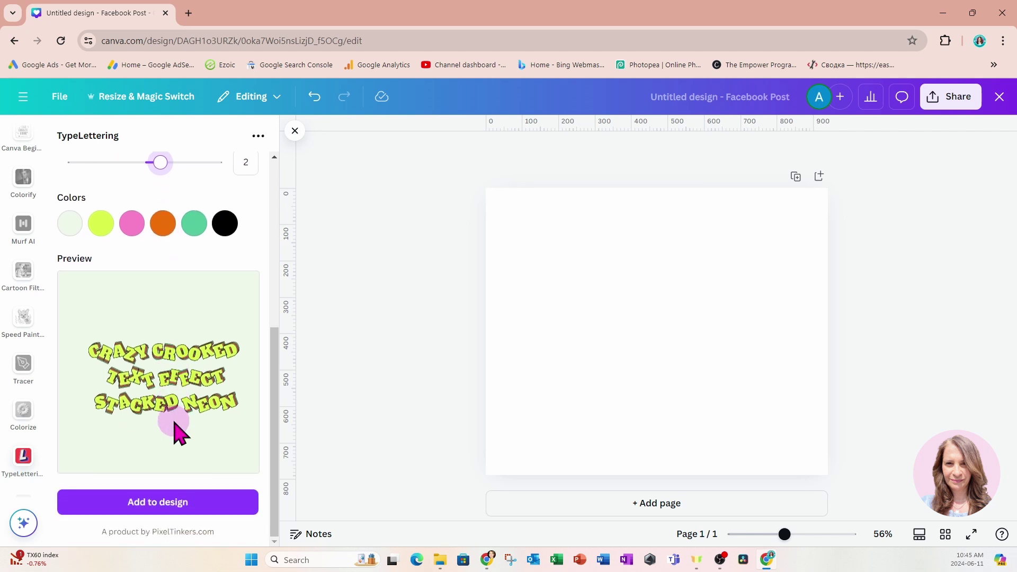
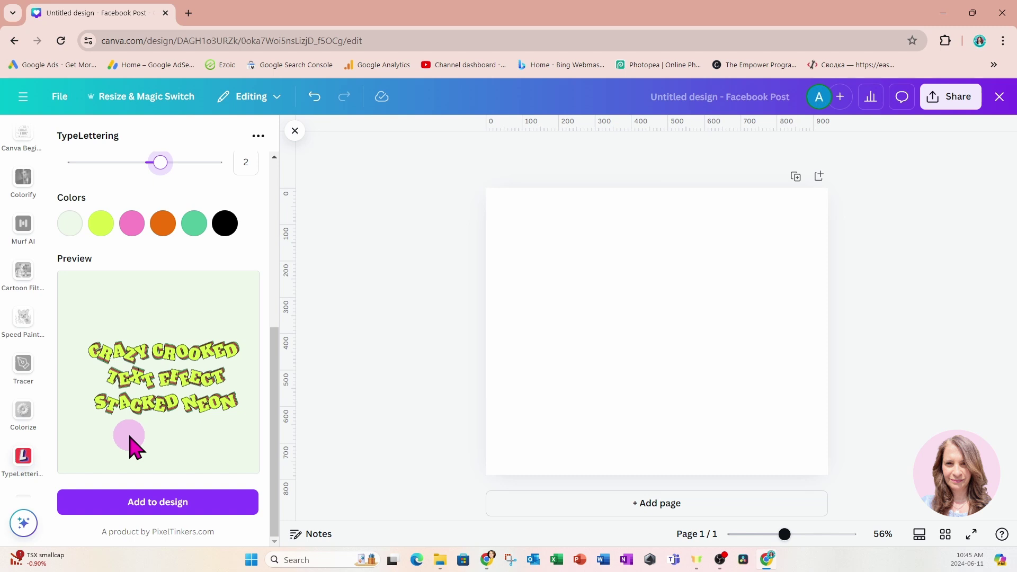
# Set the lettering's background colour to bright green #2EEF0B and look over the other colour swatches
pyautogui.click(70, 225)
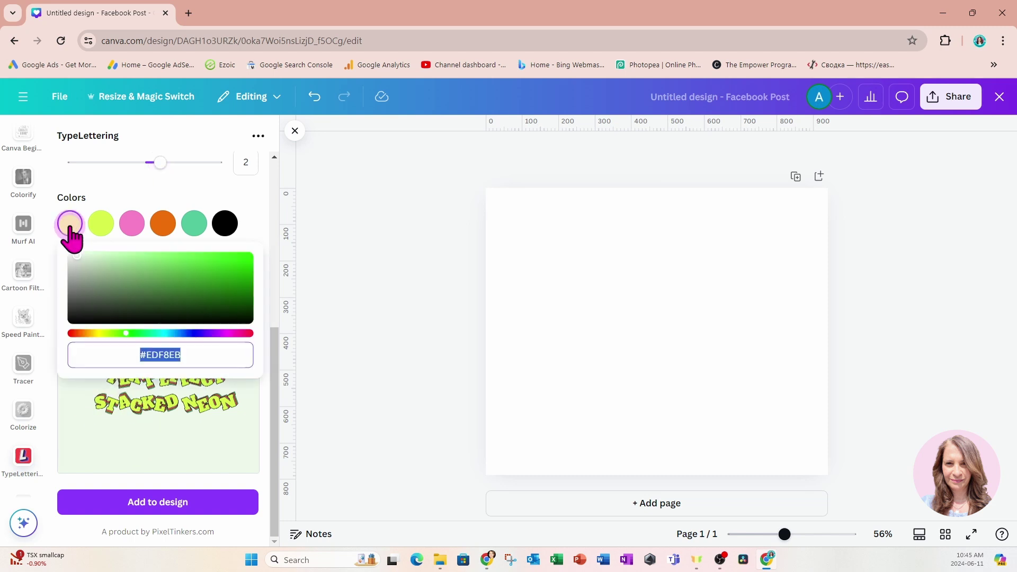
pyautogui.click(246, 258)
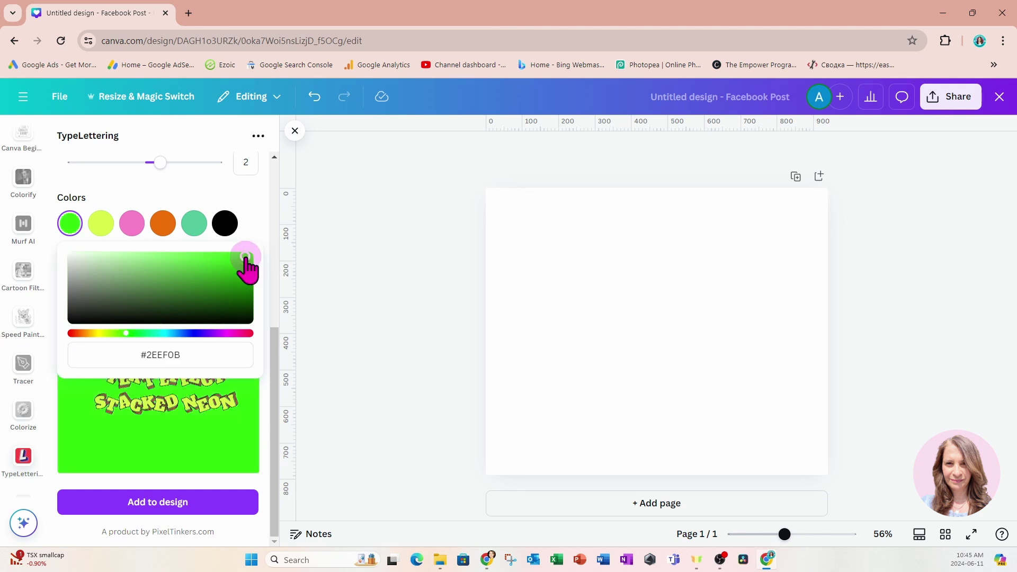
pyautogui.click(101, 225)
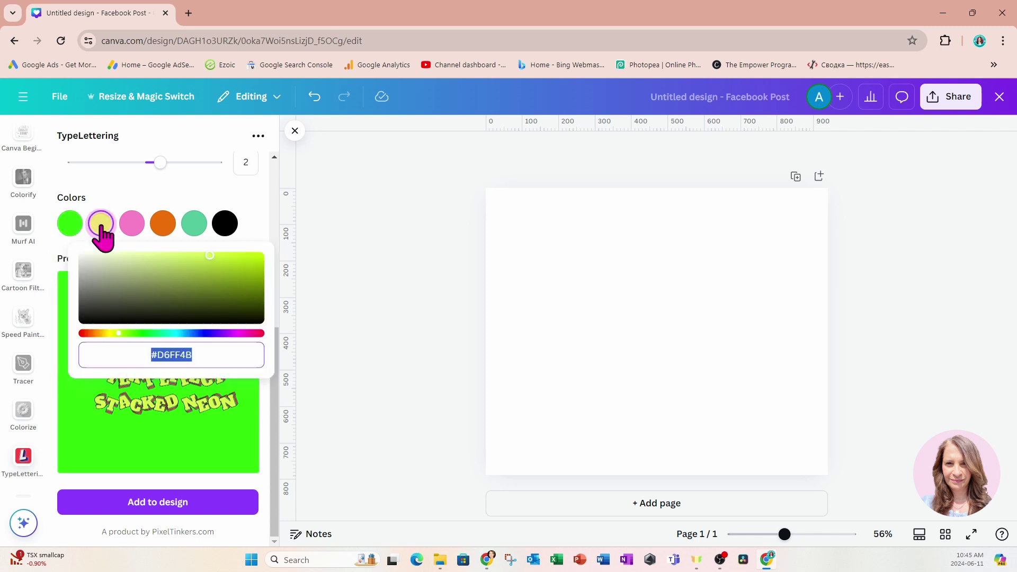
pyautogui.click(52, 421)
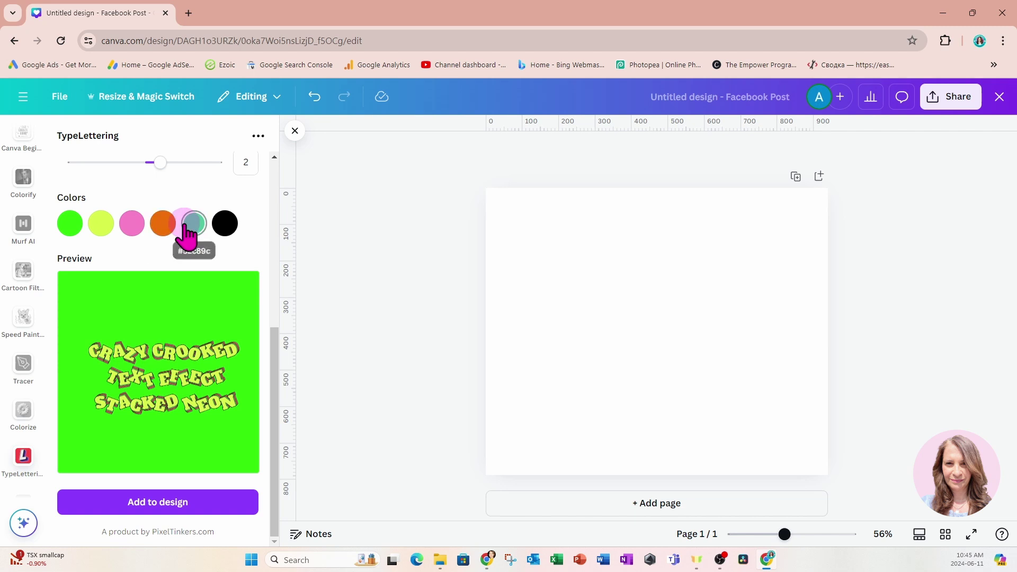
pyautogui.click(225, 225)
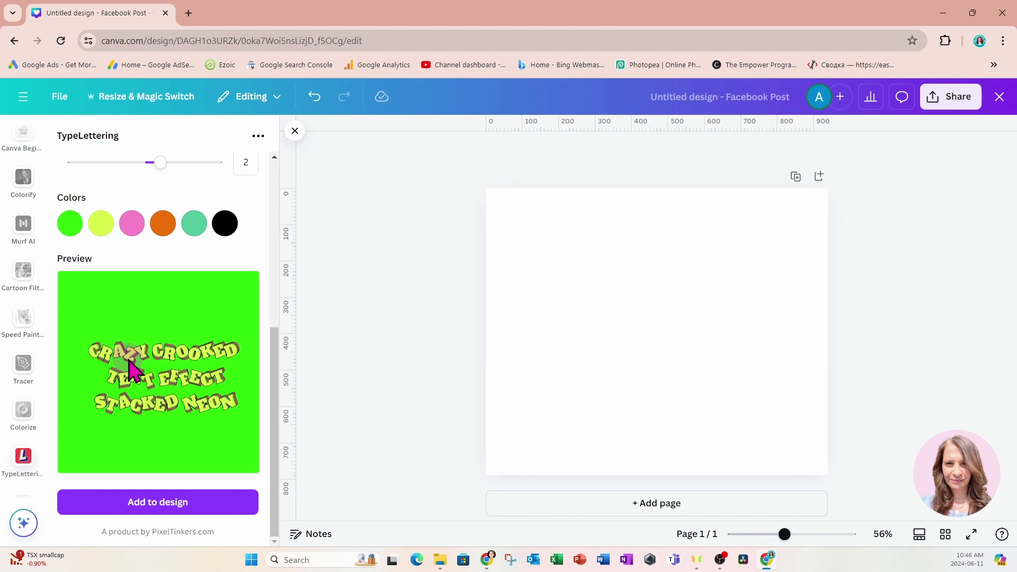
pyautogui.click(226, 221)
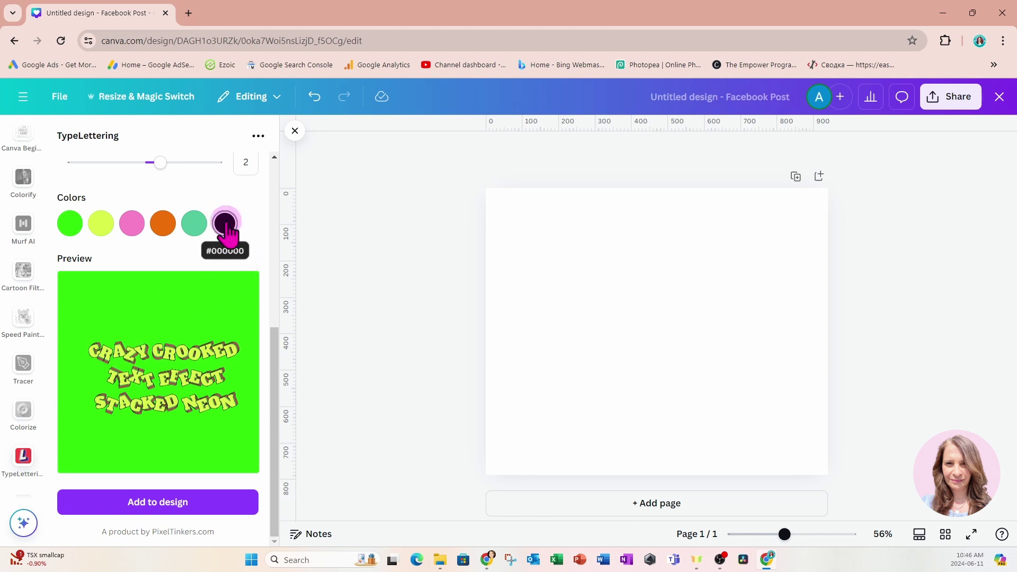
pyautogui.click(71, 224)
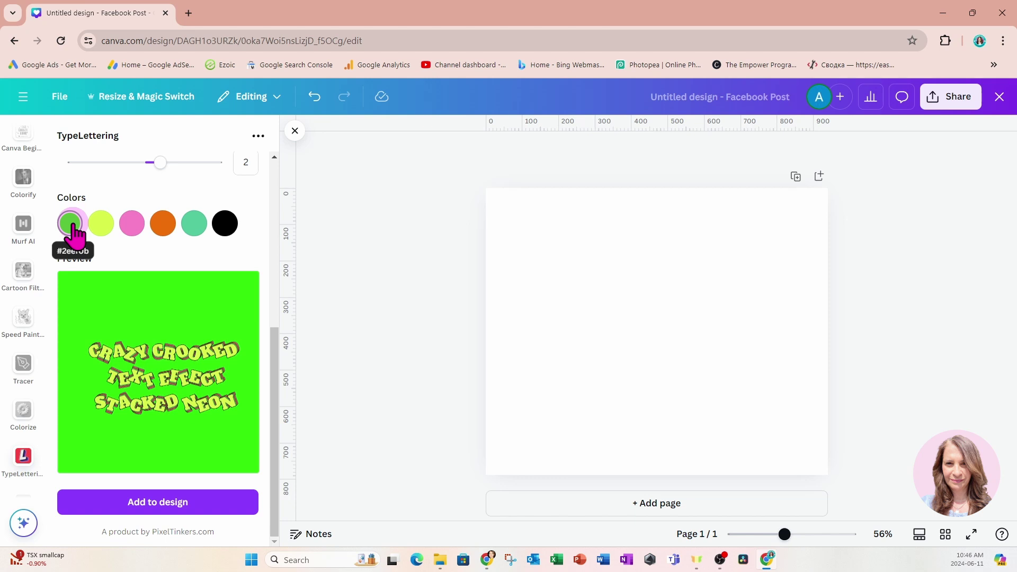
pyautogui.click(226, 225)
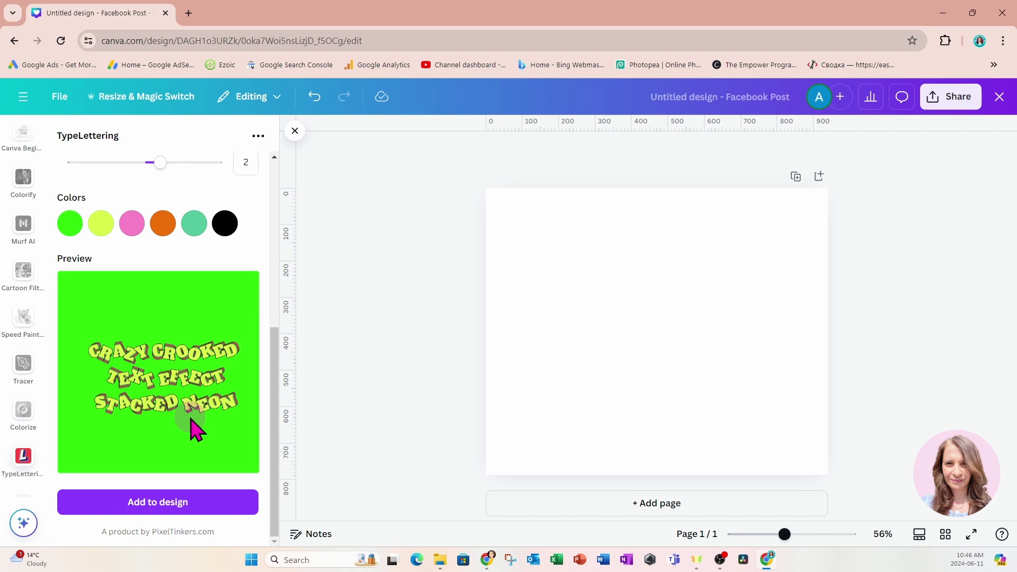
# Add the lettering to the design and enlarge it to almost the full width of the page
pyautogui.click(187, 503)
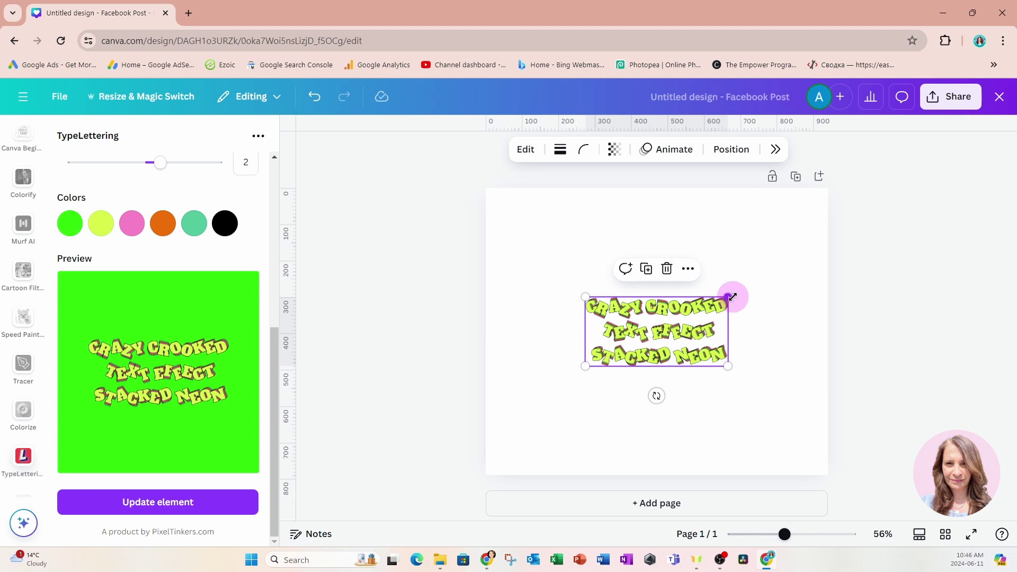
pyautogui.moveTo(728, 297); pyautogui.dragTo(820, 252)
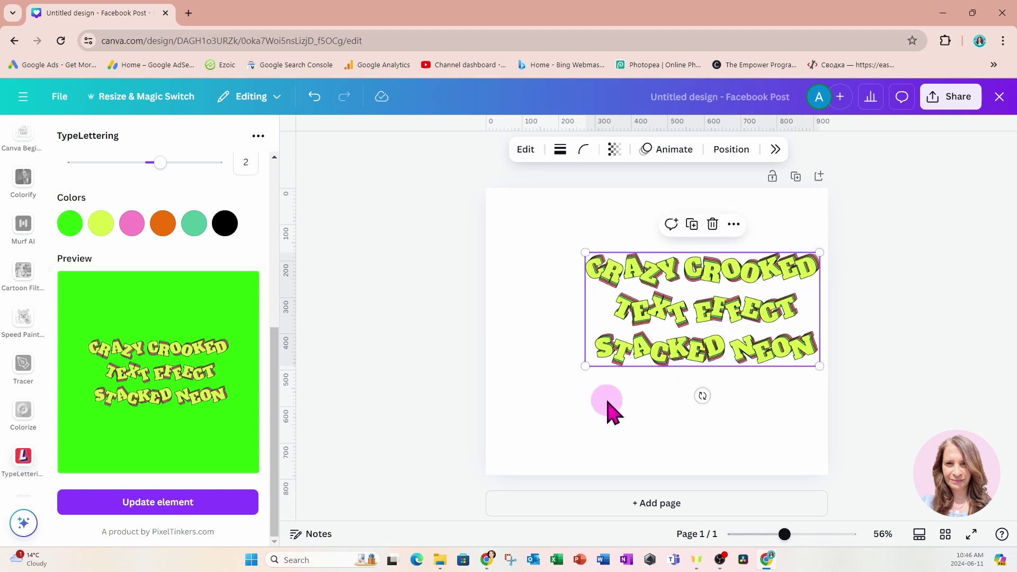
pyautogui.moveTo(584, 365); pyautogui.dragTo(507, 435)
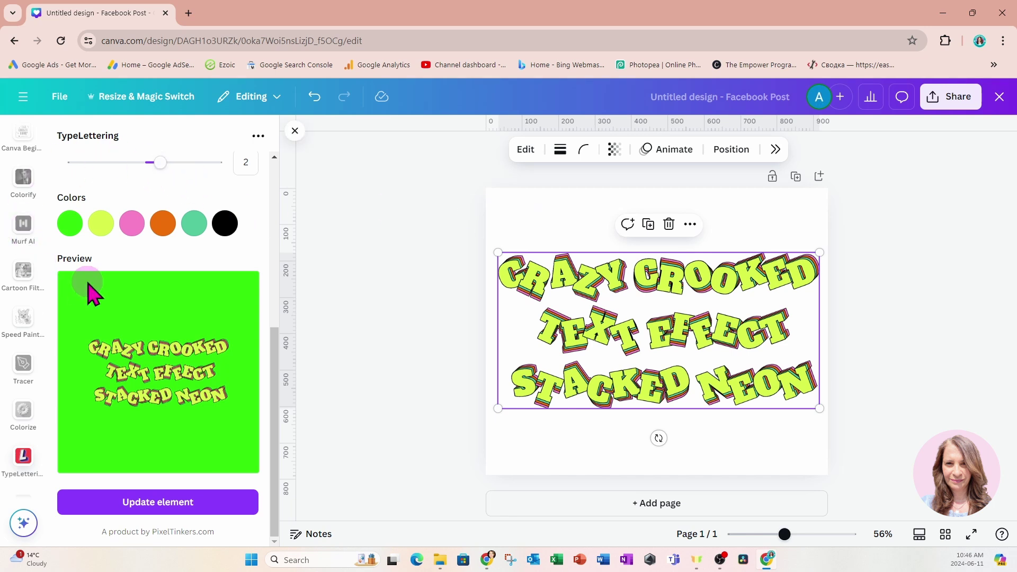
pyautogui.click(441, 244)
pyautogui.click(519, 278)
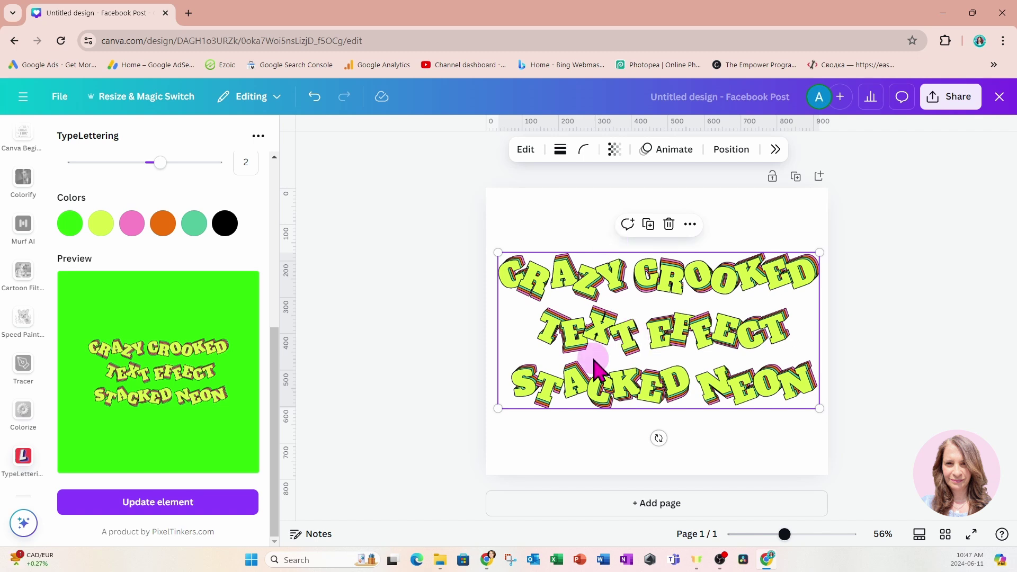
# Search the available apps for "IMAGE", choose the Design to Image suggestion and open that app
pyautogui.press('Escape')
pyautogui.scroll(3, 21, 182)
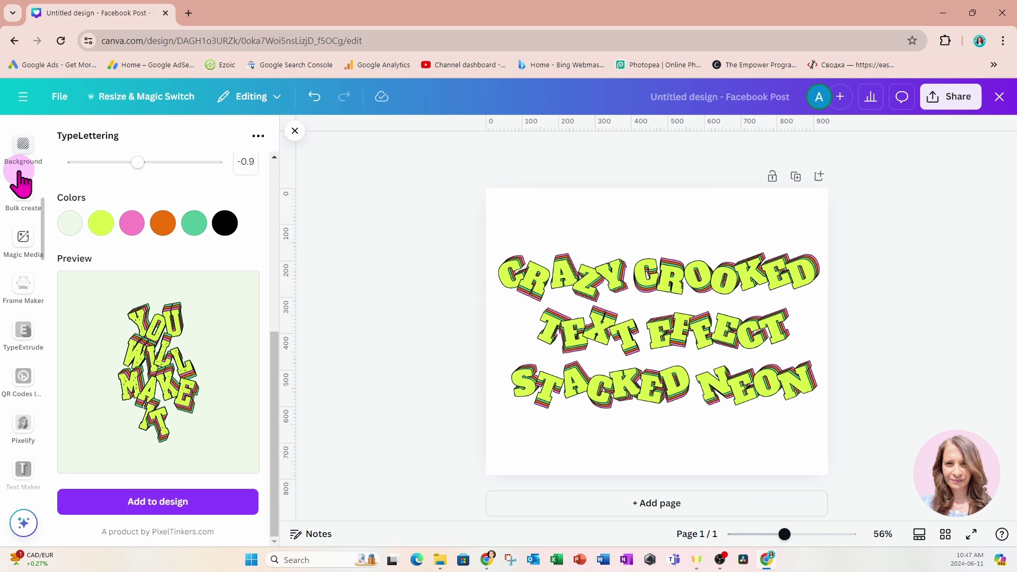
pyautogui.click(615, 270)
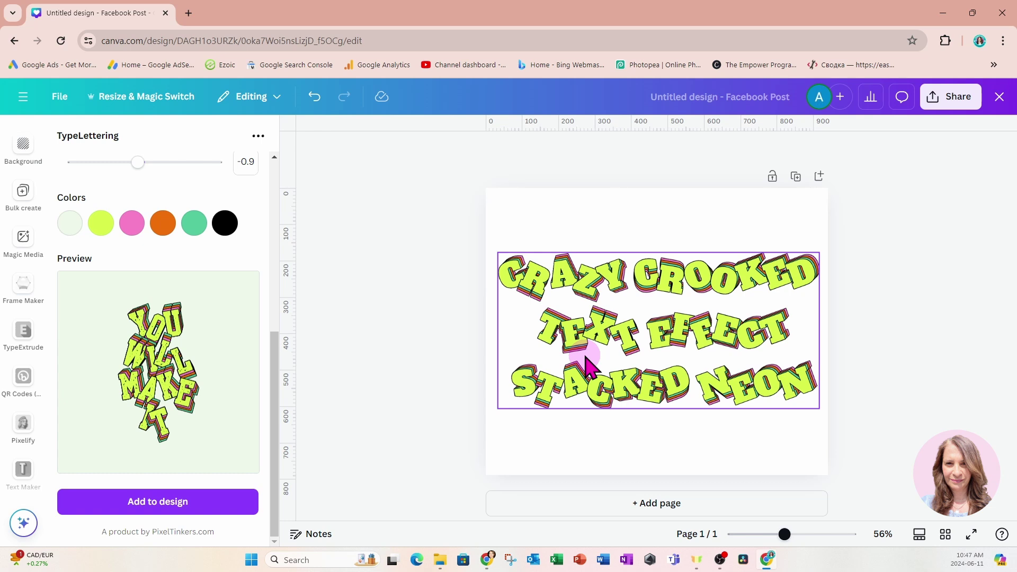
pyautogui.click(348, 252)
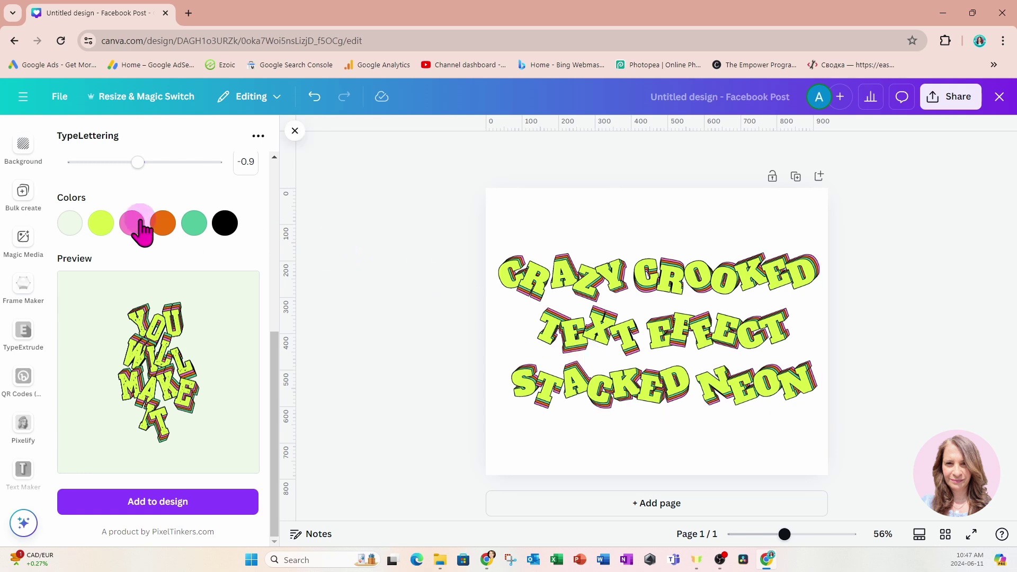
pyautogui.scroll(2, 13, 233)
pyautogui.scroll(4, 15, 233)
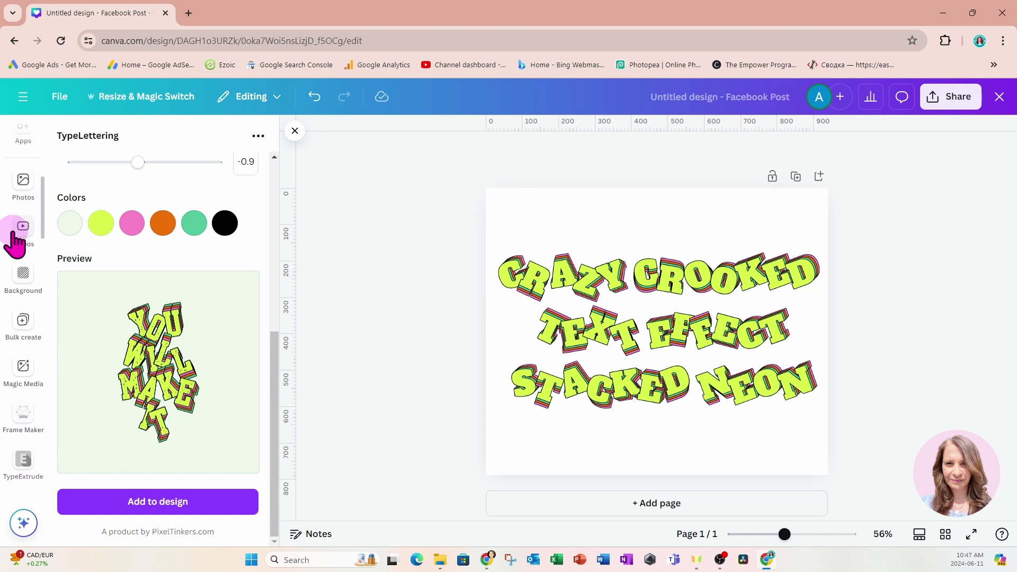
pyautogui.click(23, 260)
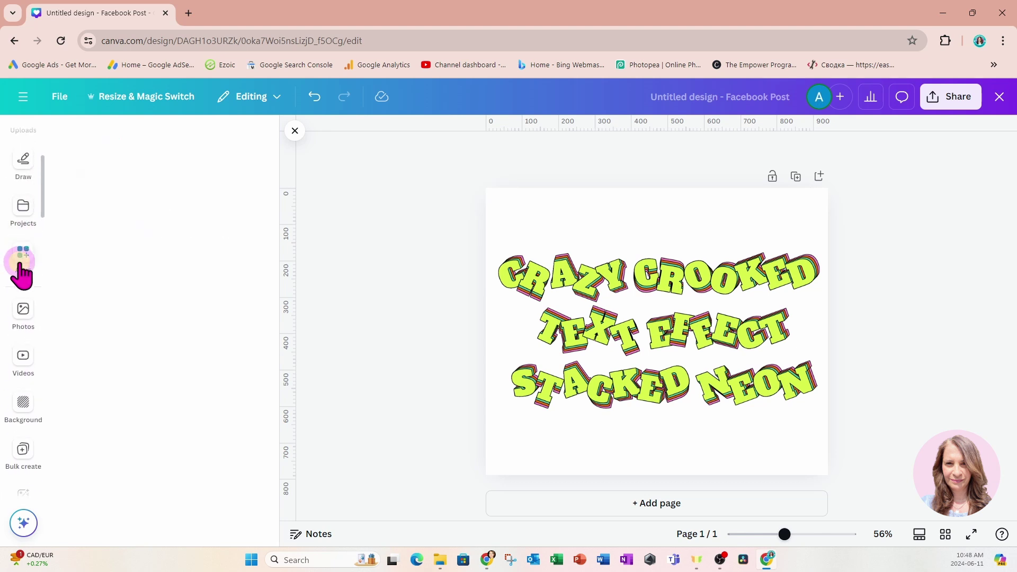
pyautogui.click(254, 139)
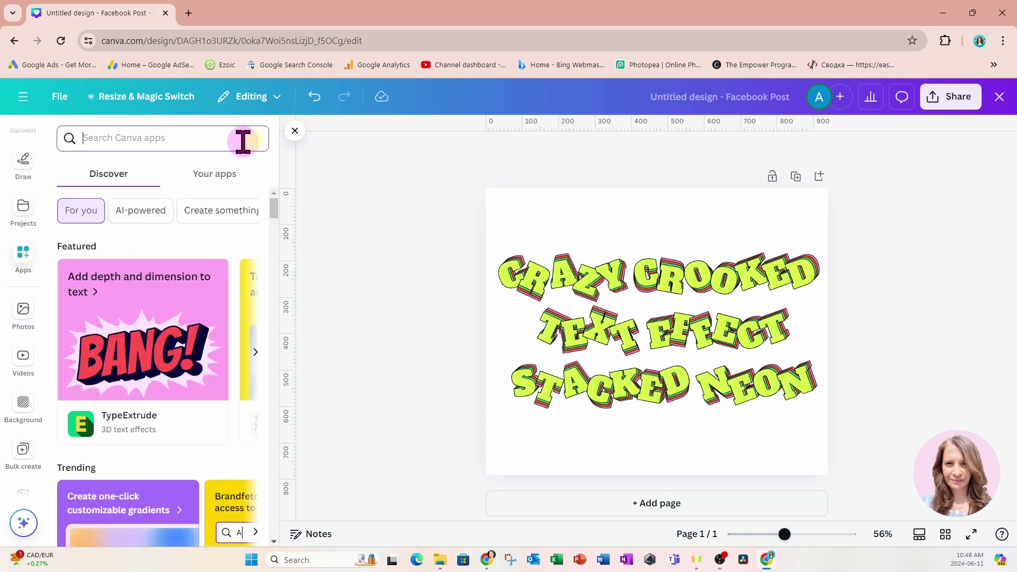
pyautogui.write('IMAGE')
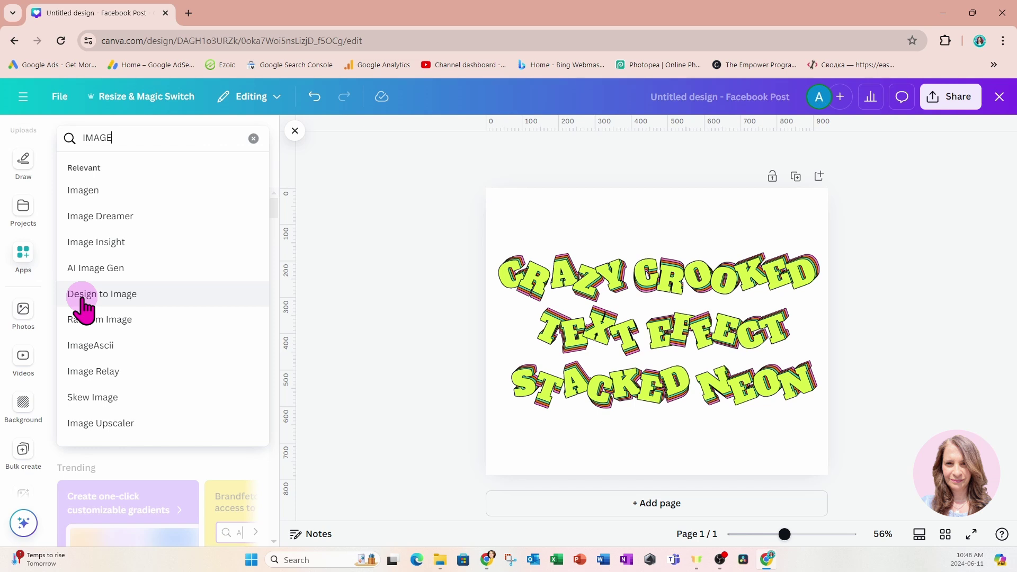
pyautogui.click(83, 298)
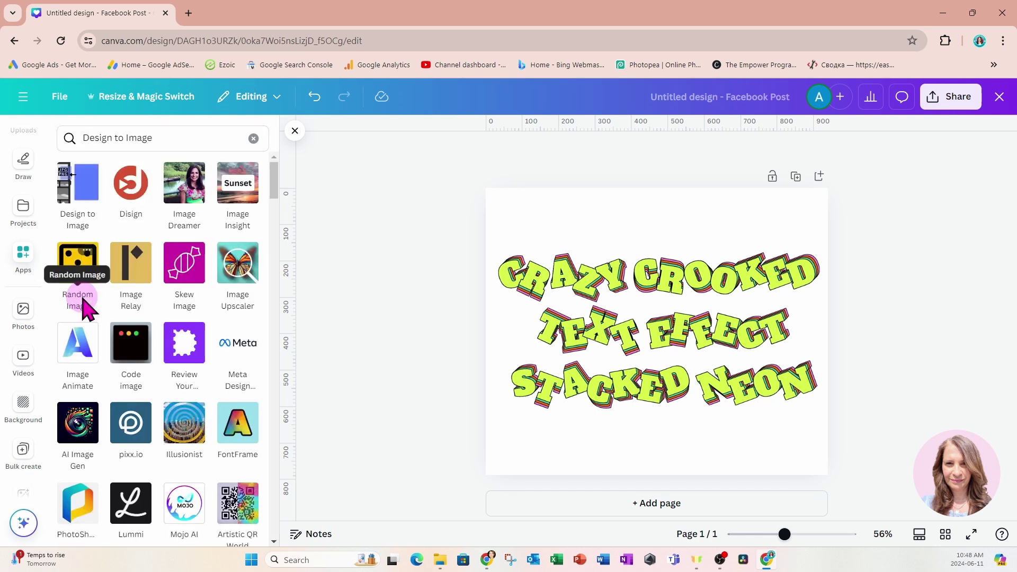
pyautogui.click(77, 199)
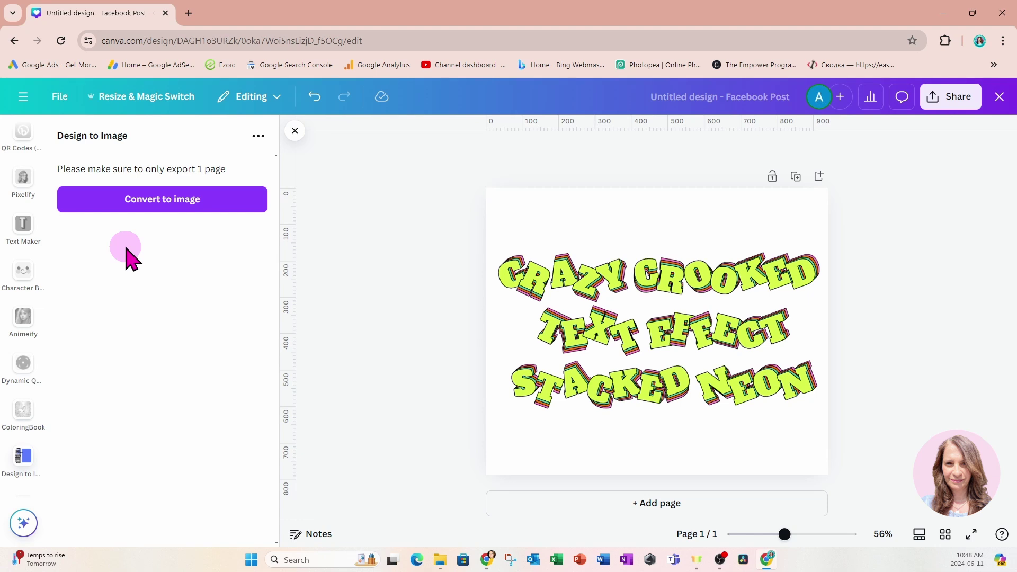
# Convert the page to a PNG image with a transparent background at size 1 and export it
pyautogui.click(143, 202)
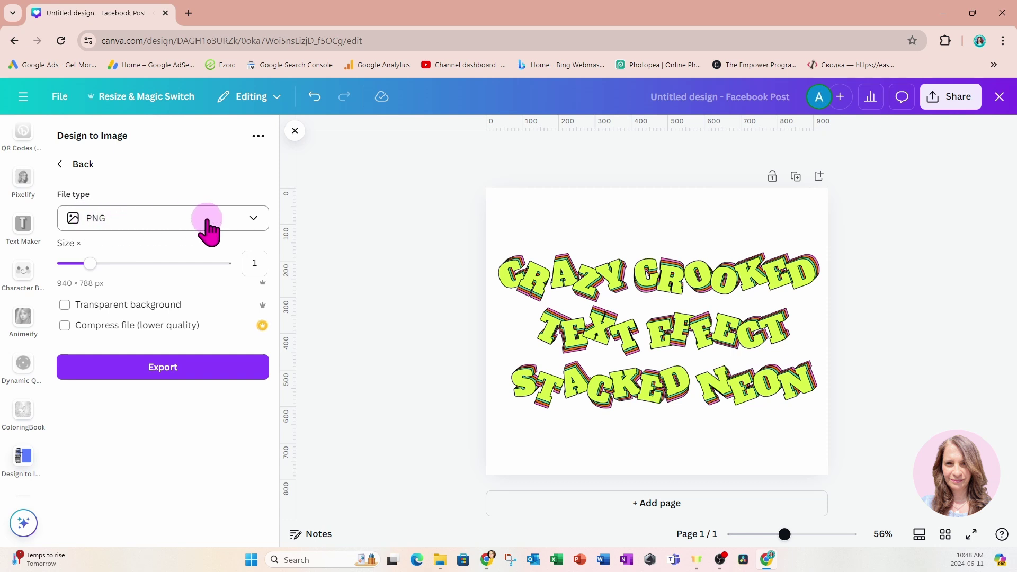
pyautogui.click(253, 219)
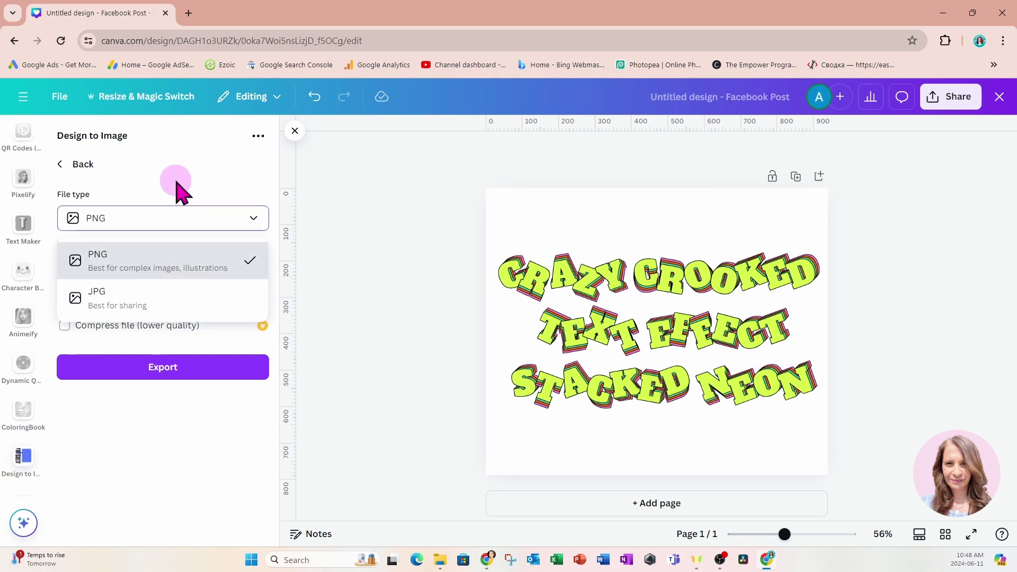
pyautogui.click(177, 209)
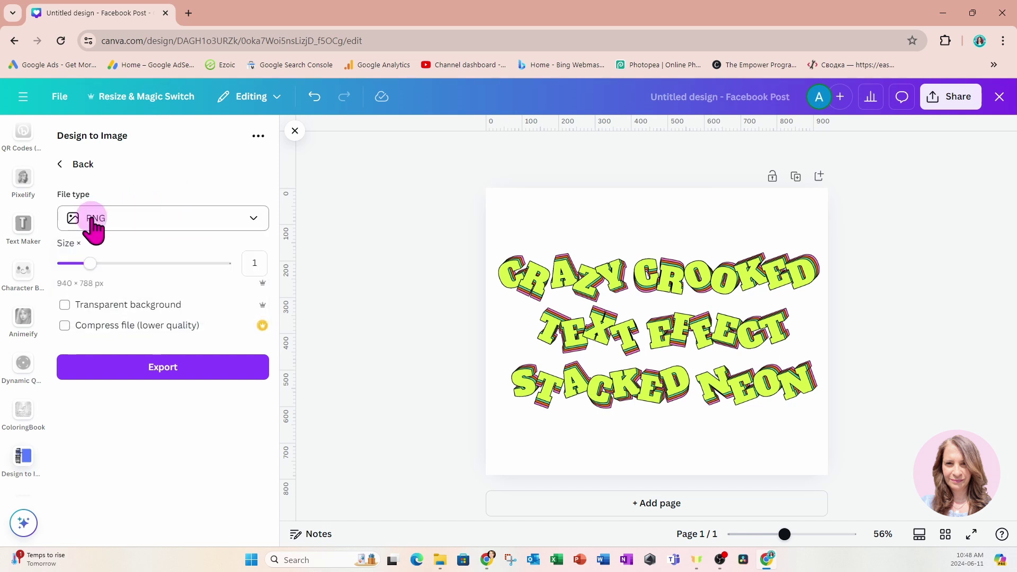
pyautogui.click(65, 305)
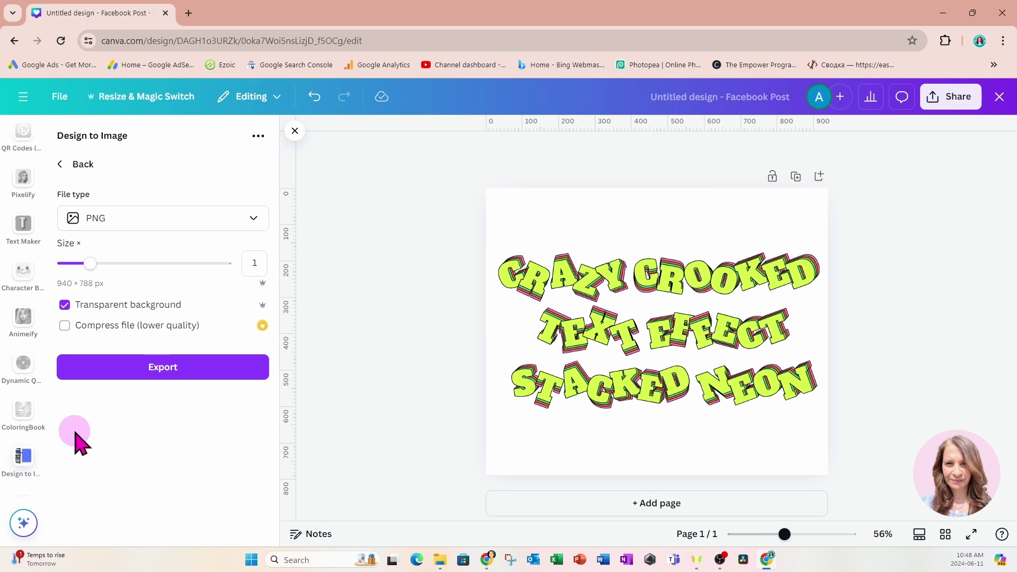
pyautogui.click(163, 374)
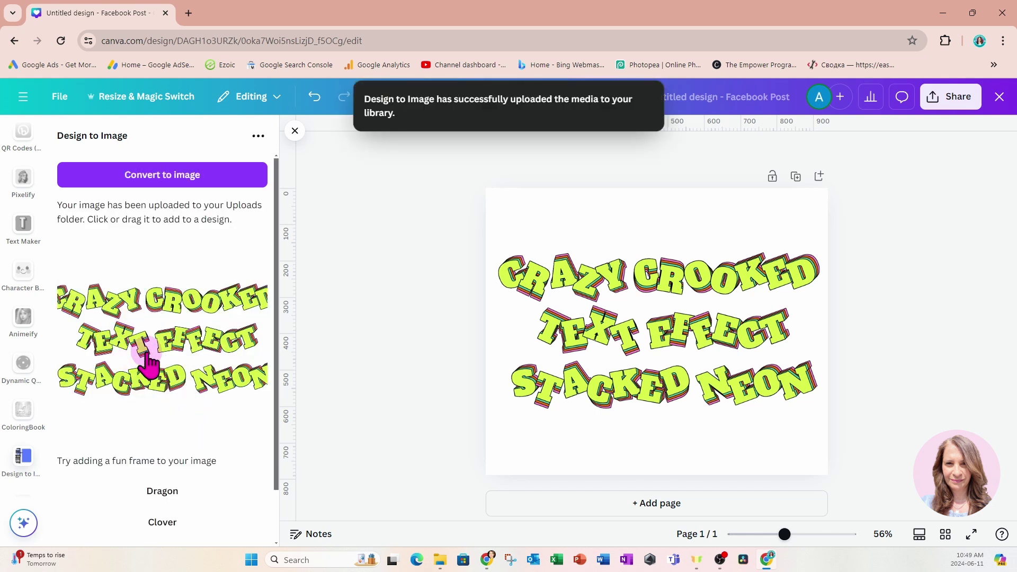
# Add the converted lettering image to the design, create a second page and move the image onto it
pyautogui.scroll(-1, 148, 364)
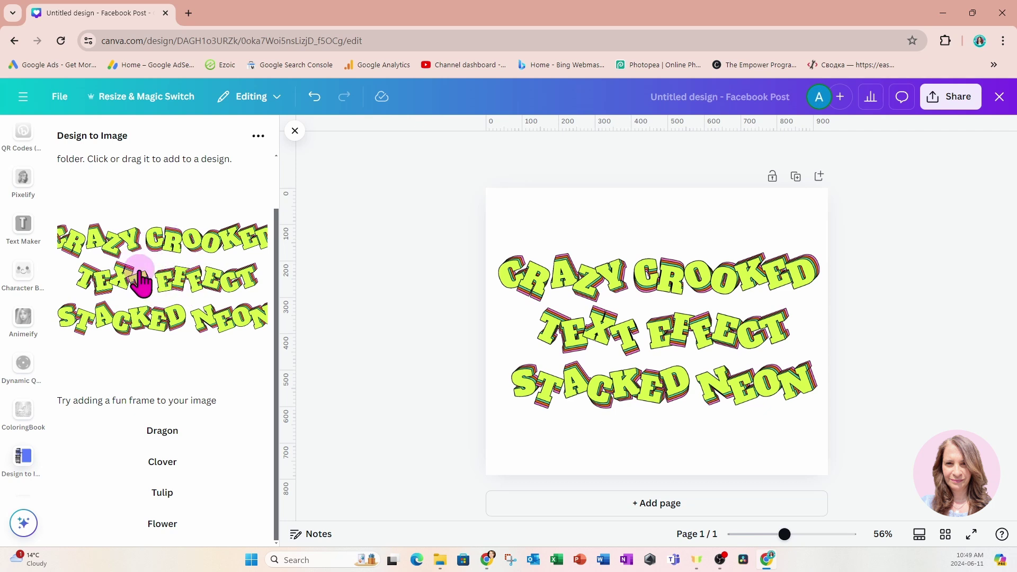
pyautogui.click(141, 282)
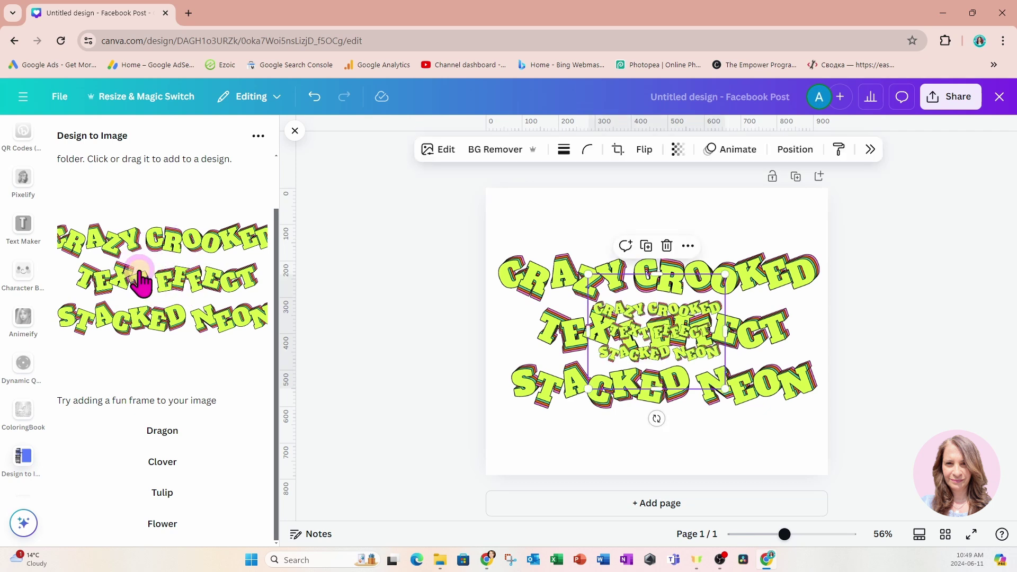
pyautogui.click(645, 328)
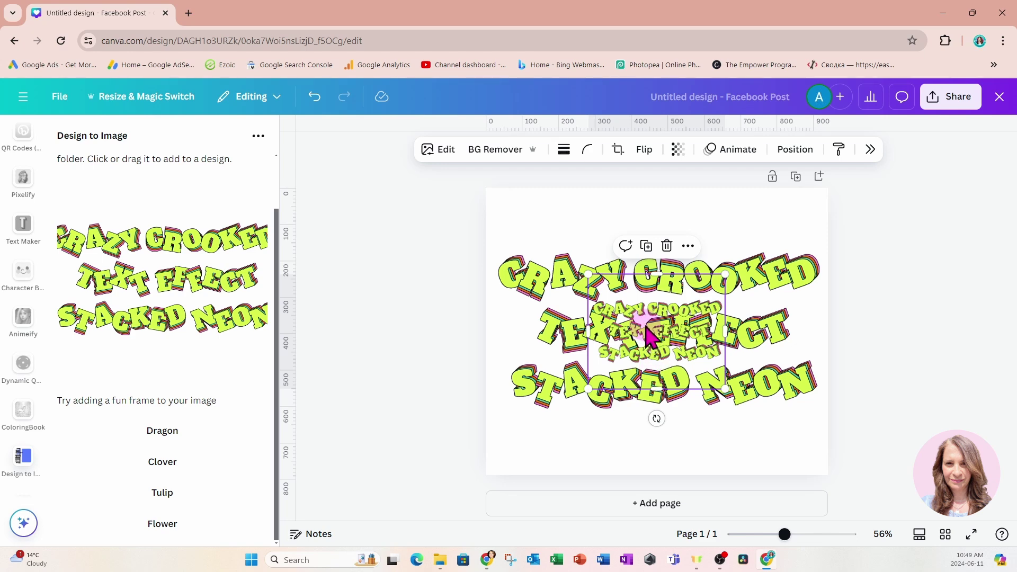
pyautogui.click(637, 503)
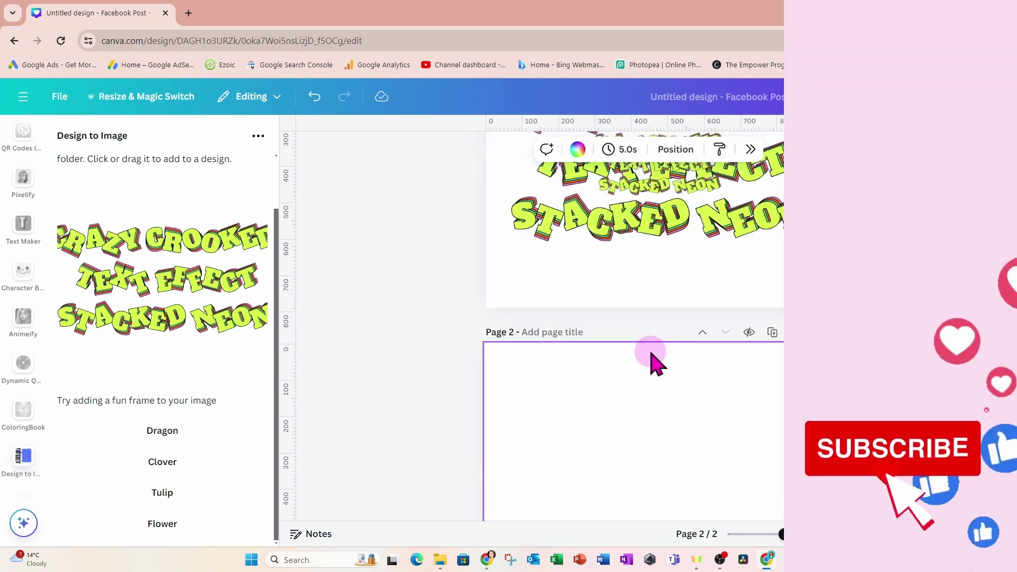
pyautogui.moveTo(658, 200); pyautogui.dragTo(656, 454)
pyautogui.scroll(-3, 656, 461)
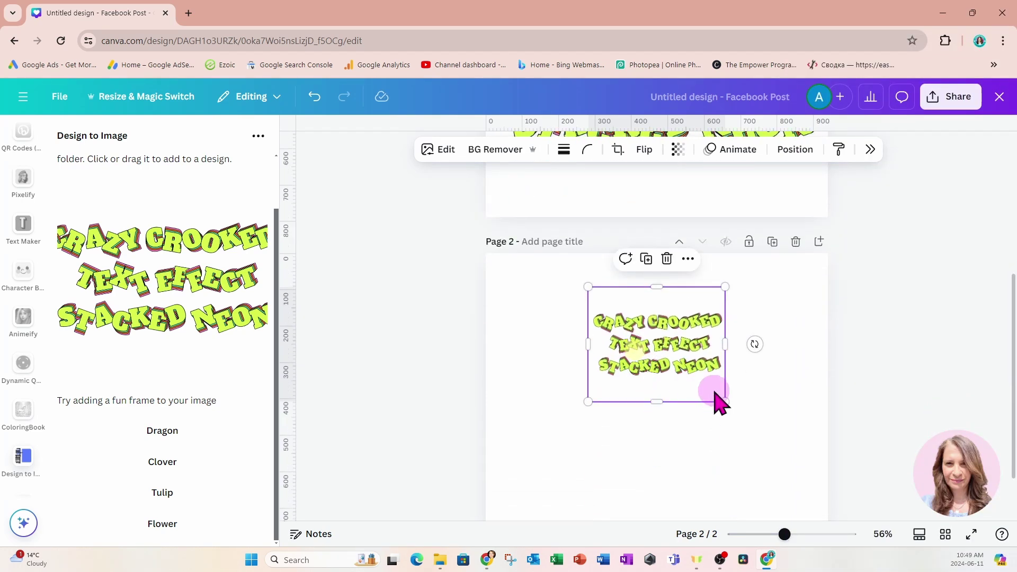
# Enlarge the lettering image on page 2 to roughly 70% of the page width and centre it on the page
pyautogui.moveTo(724, 402); pyautogui.dragTo(762, 466)
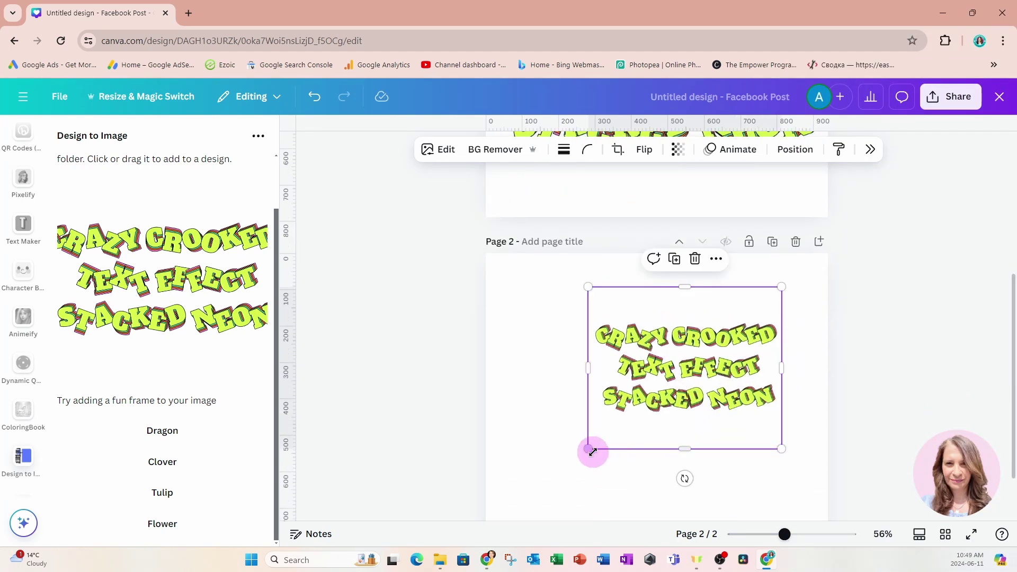
pyautogui.moveTo(586, 445); pyautogui.dragTo(540, 491)
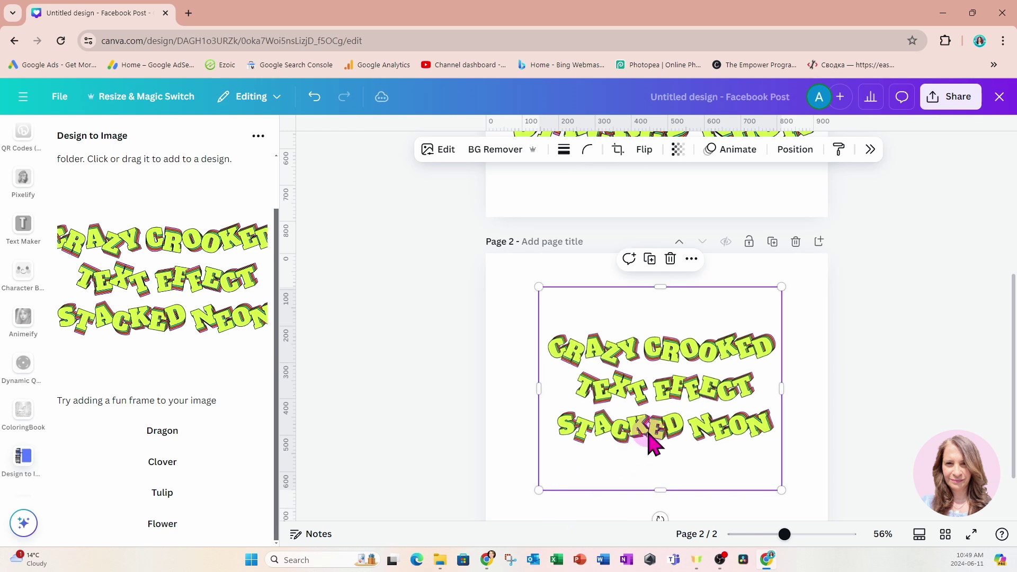
pyautogui.scroll(-2, 652, 444)
pyautogui.moveTo(660, 356)
pyautogui.mouseDown()
pyautogui.moveTo(665, 323)
pyautogui.moveTo(669, 337)
pyautogui.mouseUp()
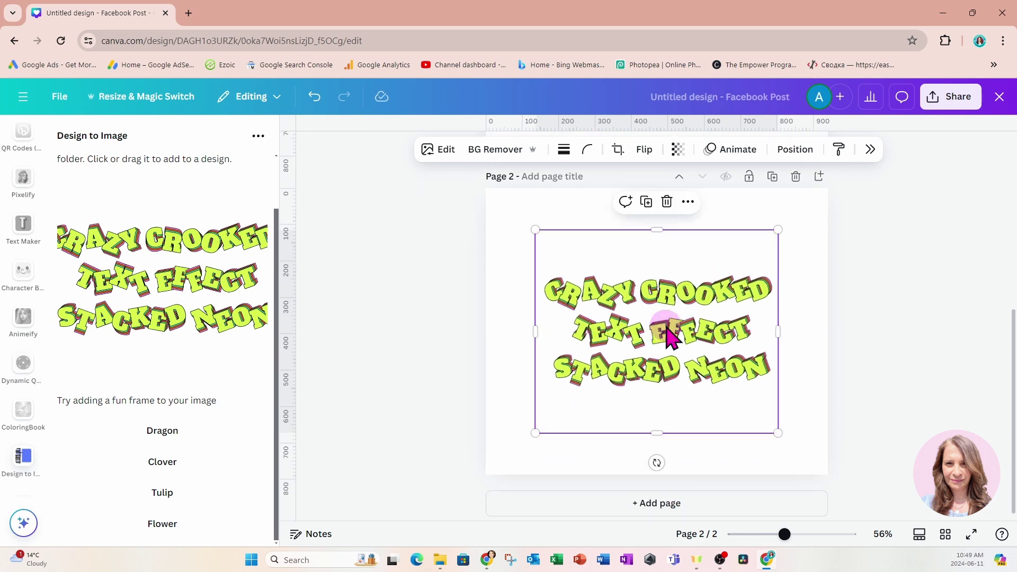
# Open the Shadows effect for the lettering image, try Glow and apply the Drop shadow
pyautogui.click(439, 154)
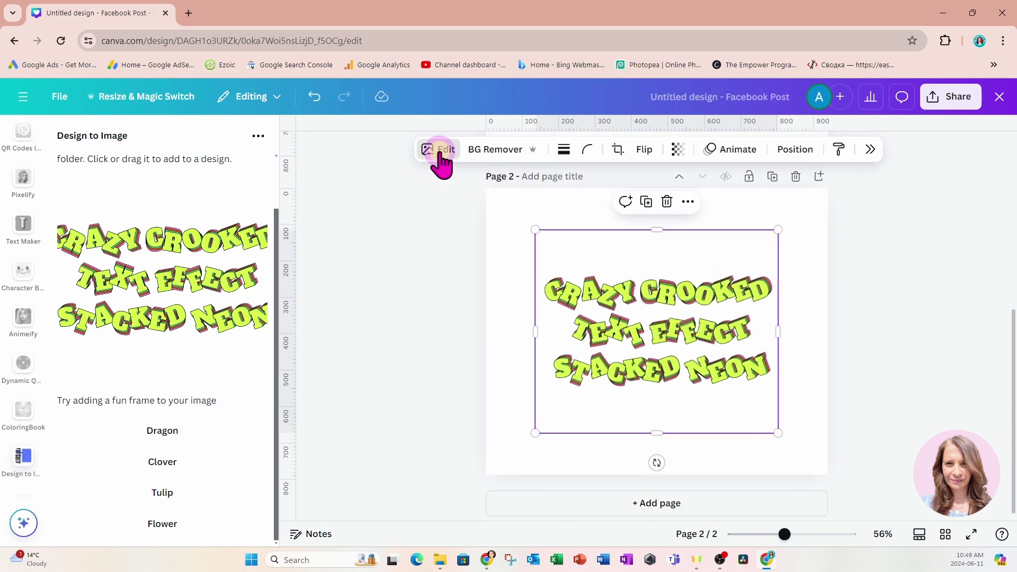
pyautogui.click(710, 172)
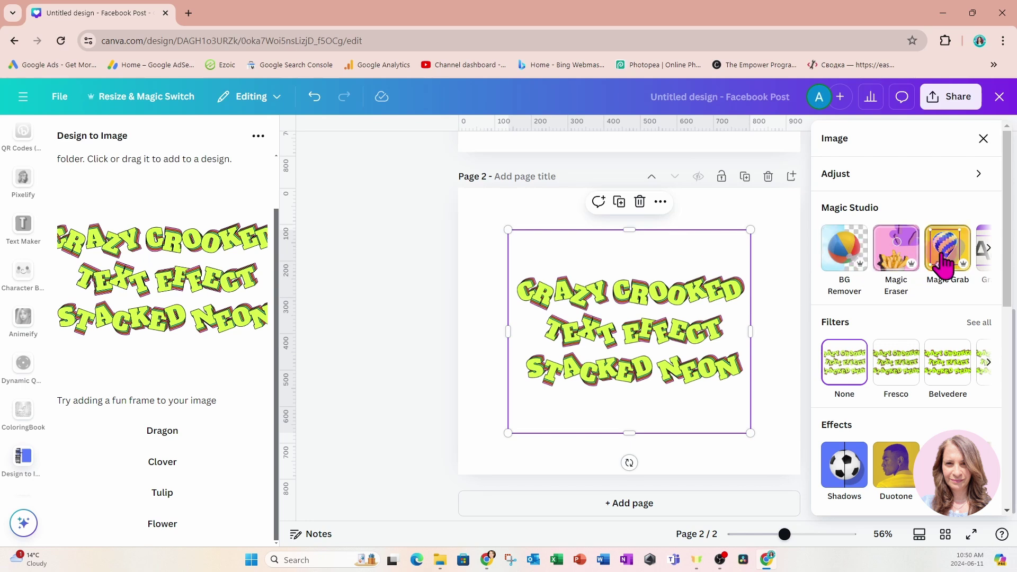
pyautogui.scroll(-3, 946, 260)
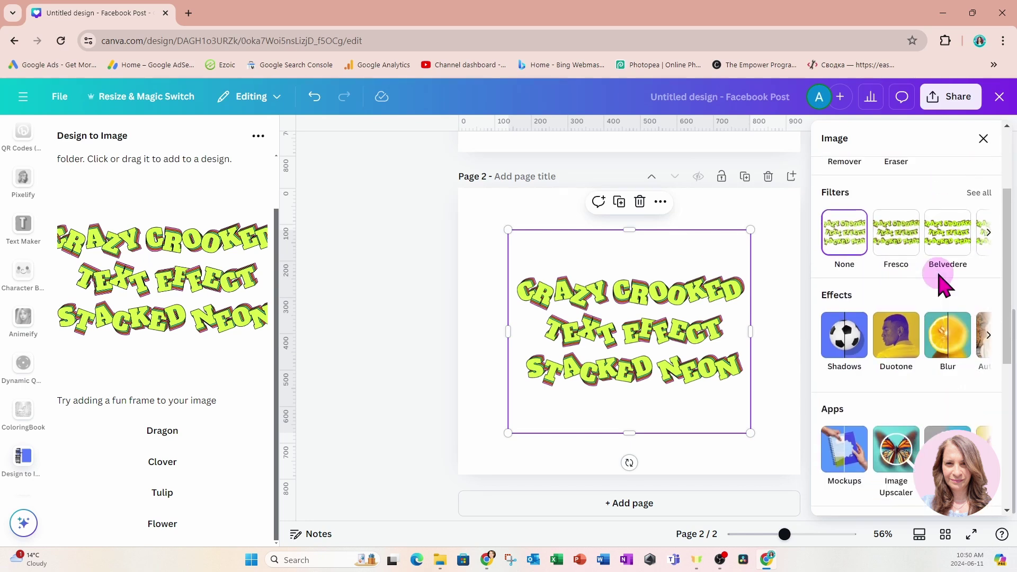
pyautogui.click(843, 347)
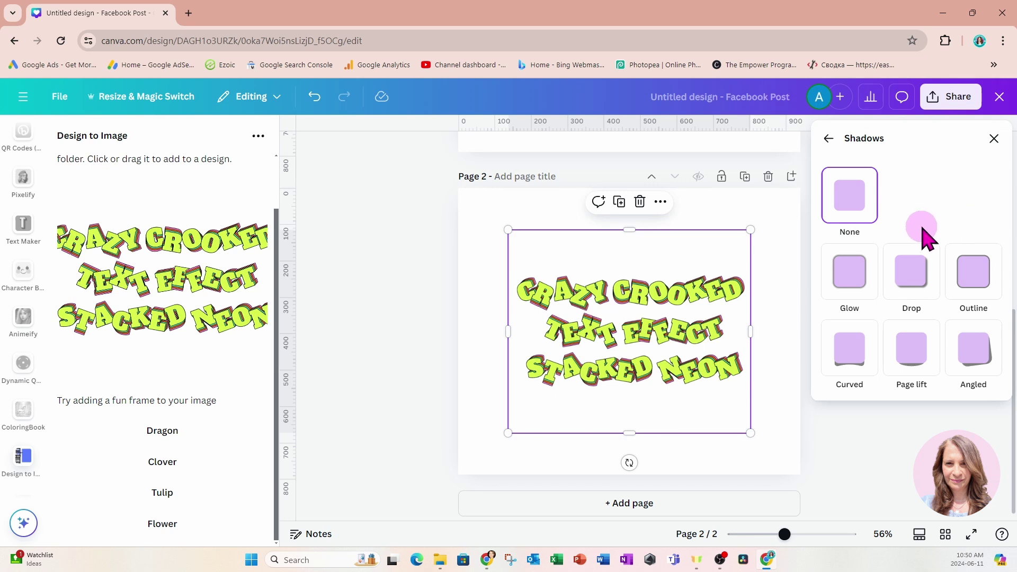
pyautogui.click(852, 280)
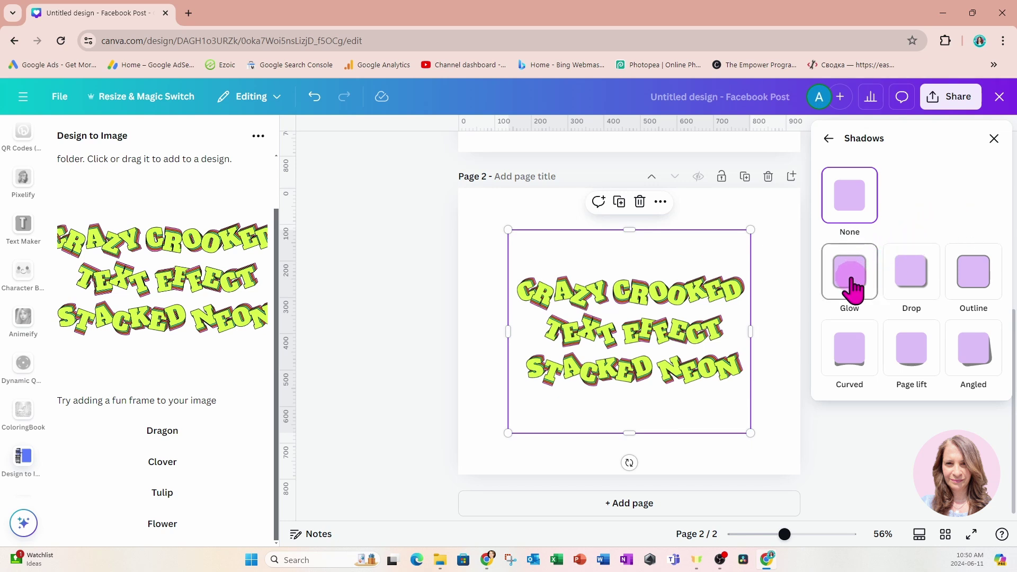
pyautogui.click(915, 289)
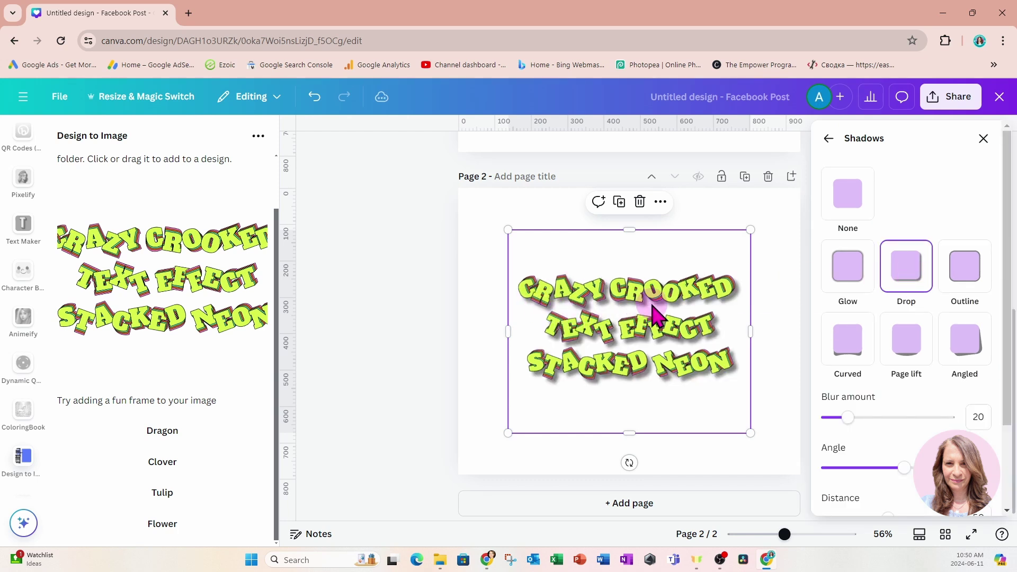
# Increase the drop shadow's intensity on the lettering image and close the shadow settings
pyautogui.scroll(-2, 865, 357)
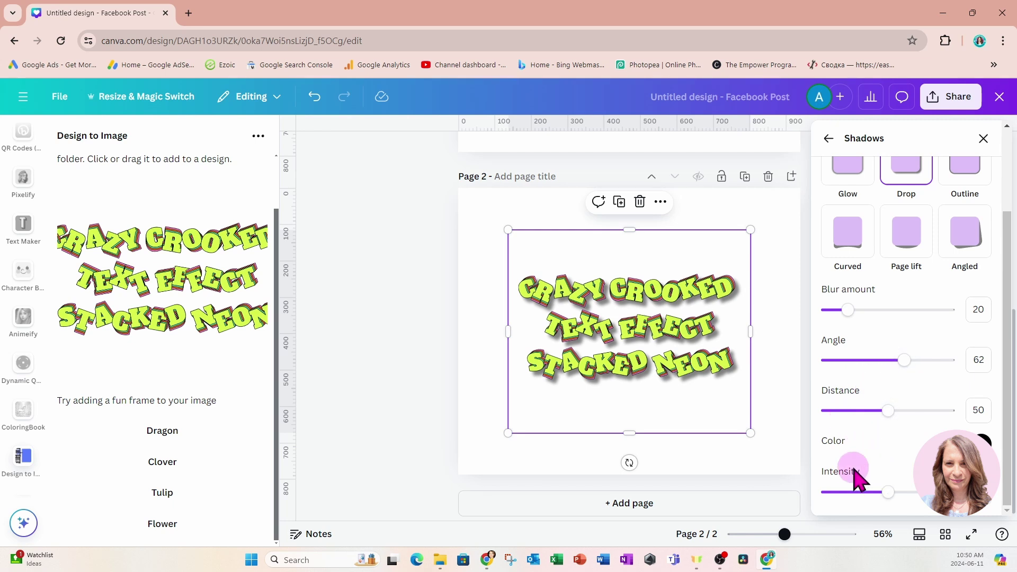
pyautogui.moveTo(889, 493); pyautogui.dragTo(911, 494)
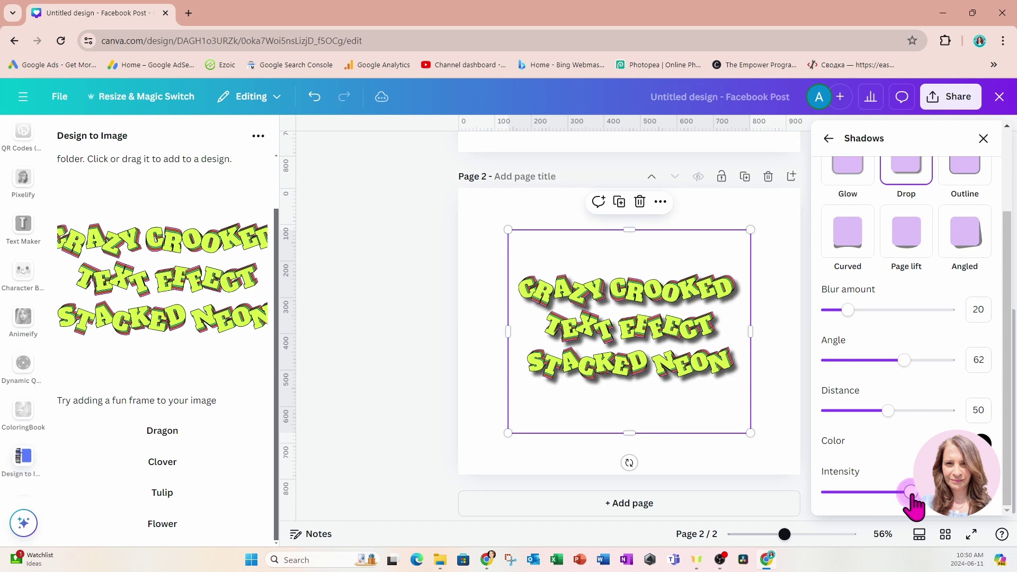
pyautogui.click(780, 334)
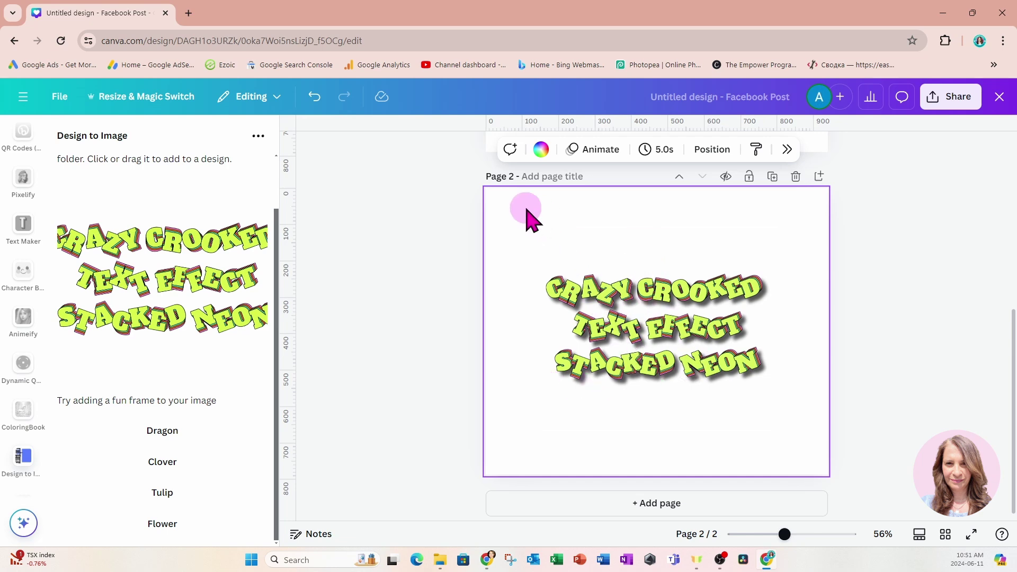
# Search the elements for "PASTEL WATER COLOR" and place the pink, purple and teal watercolour splash over the lettering on page 2
pyautogui.scroll(5, 23, 191)
pyautogui.click(23, 185)
pyautogui.click(119, 138)
pyautogui.write('PASTEL WATE')
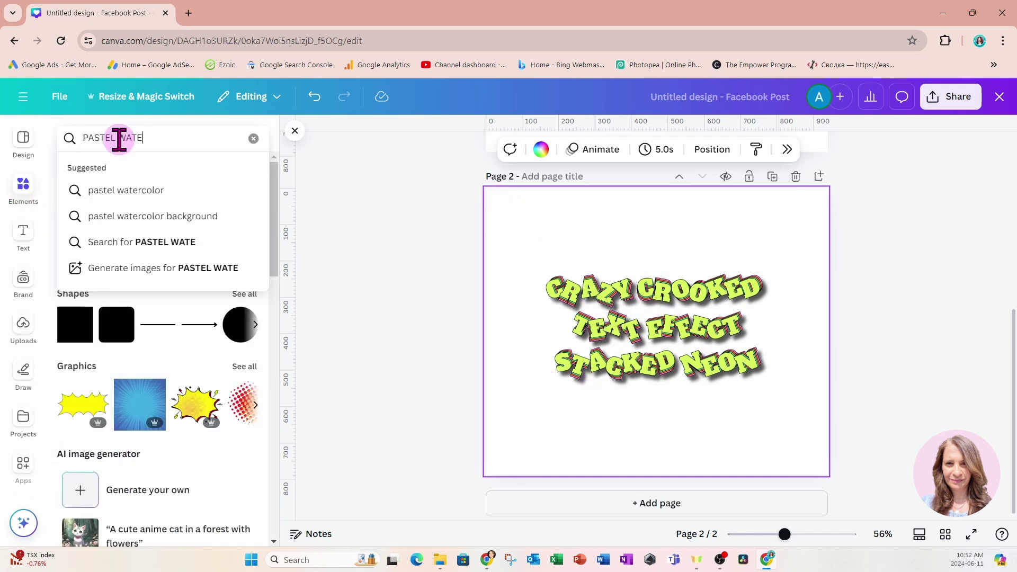
pyautogui.write('R COLOR')
pyautogui.press('Return')
pyautogui.click(140, 274)
pyautogui.moveTo(667, 333); pyautogui.dragTo(635, 321)
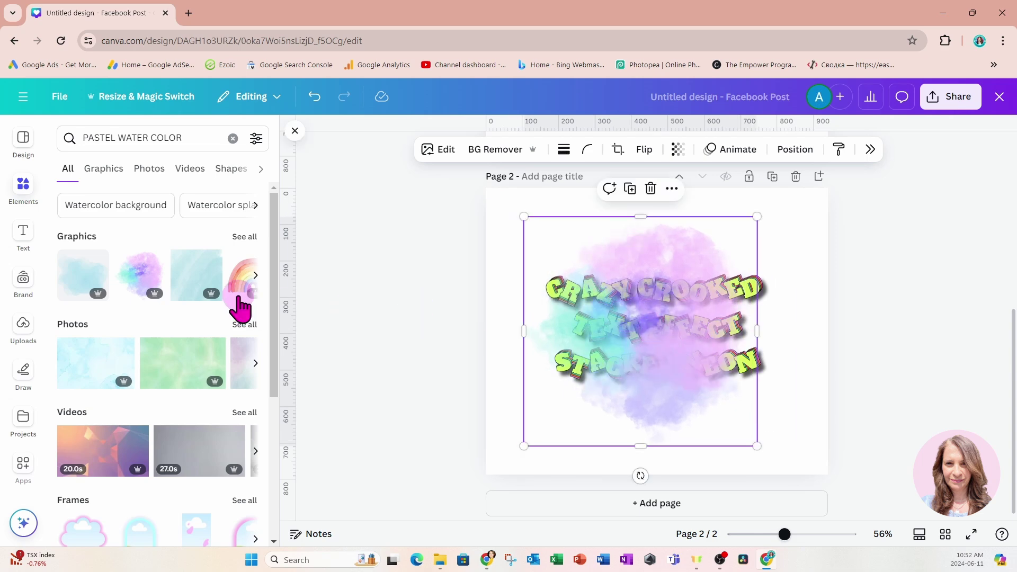
# Add the watercolour rainbow graphic, enlarge it to nearly the full page width and centre it horizontally on page 2
pyautogui.click(244, 236)
pyautogui.click(73, 345)
pyautogui.moveTo(795, 391); pyautogui.dragTo(820, 448)
pyautogui.moveTo(794, 328); pyautogui.dragTo(778, 368)
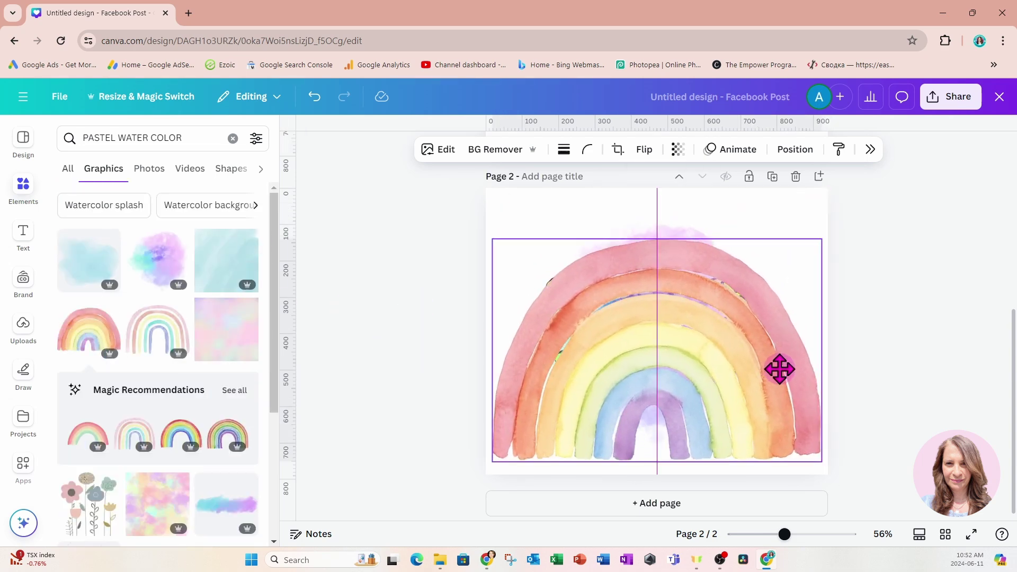
# Reorder the layers on page 2 to lettering, rainbow and watercolour splash, and enlarge the splash to about 794 × 782
pyautogui.click(795, 148)
pyautogui.moveTo(906, 249); pyautogui.dragTo(895, 329)
pyautogui.moveTo(704, 238); pyautogui.dragTo(724, 169)
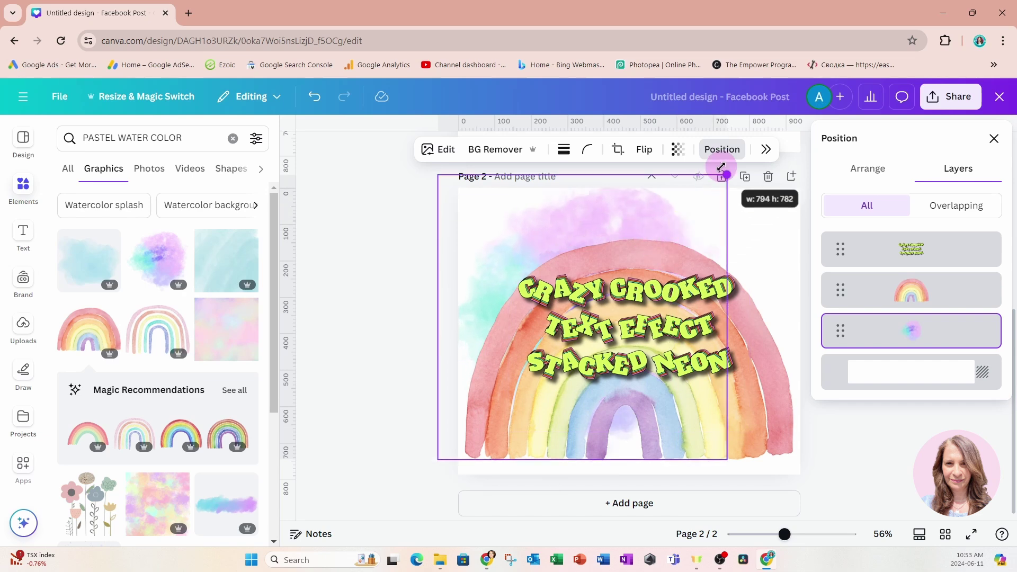
# Try the grey and orange watercolour texture from the graphics results on page 2 and delete it again
pyautogui.scroll(-2, 189, 290)
pyautogui.scroll(2, 189, 291)
pyautogui.scroll(-5, 173, 234)
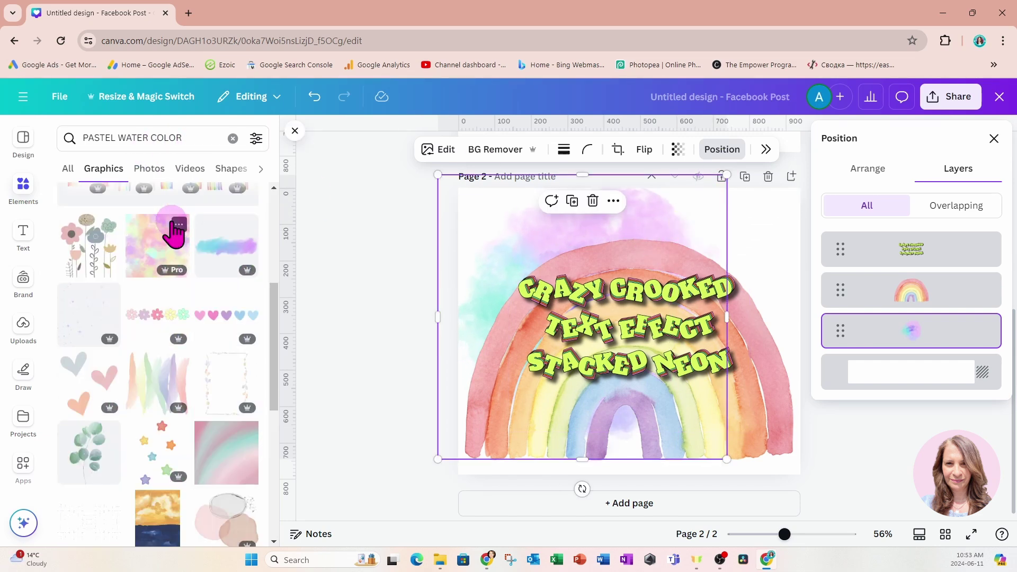
pyautogui.scroll(-6, 174, 234)
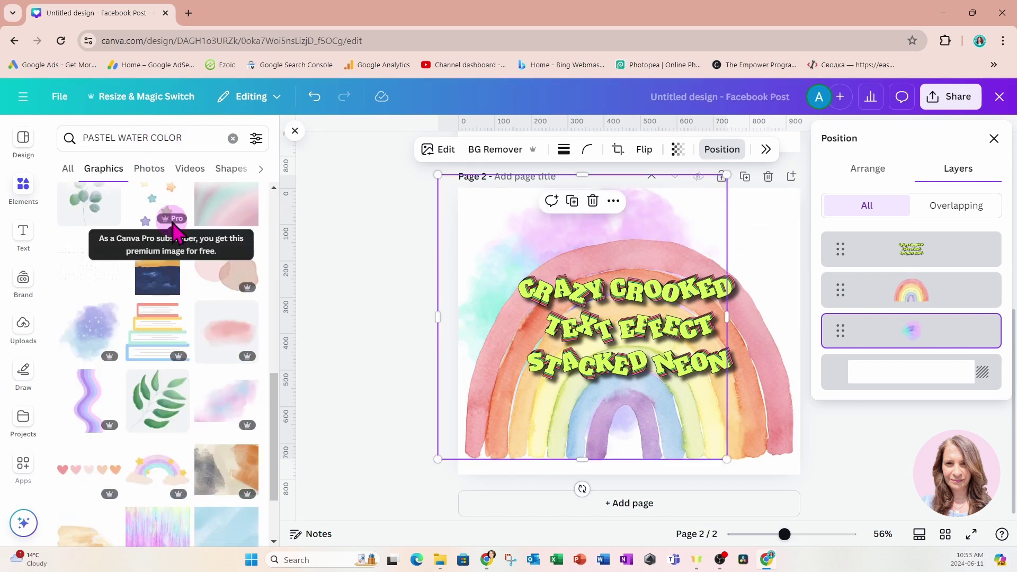
pyautogui.click(234, 407)
pyautogui.click(641, 201)
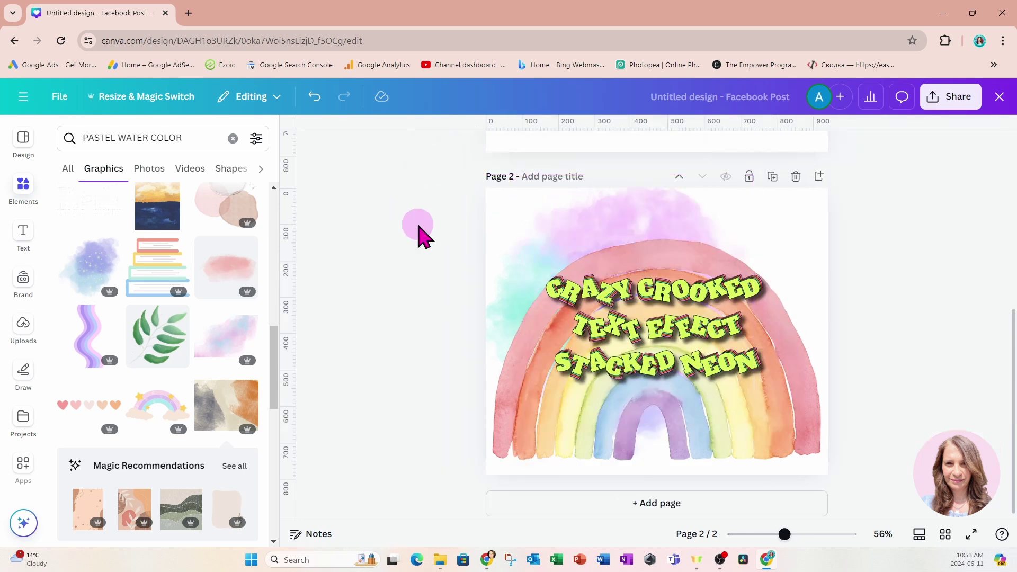
# Place a copy of the watercolour splash over the right half of page 2 and shrink the rainbow behind the lettering
pyautogui.moveTo(622, 214); pyautogui.dragTo(738, 245)
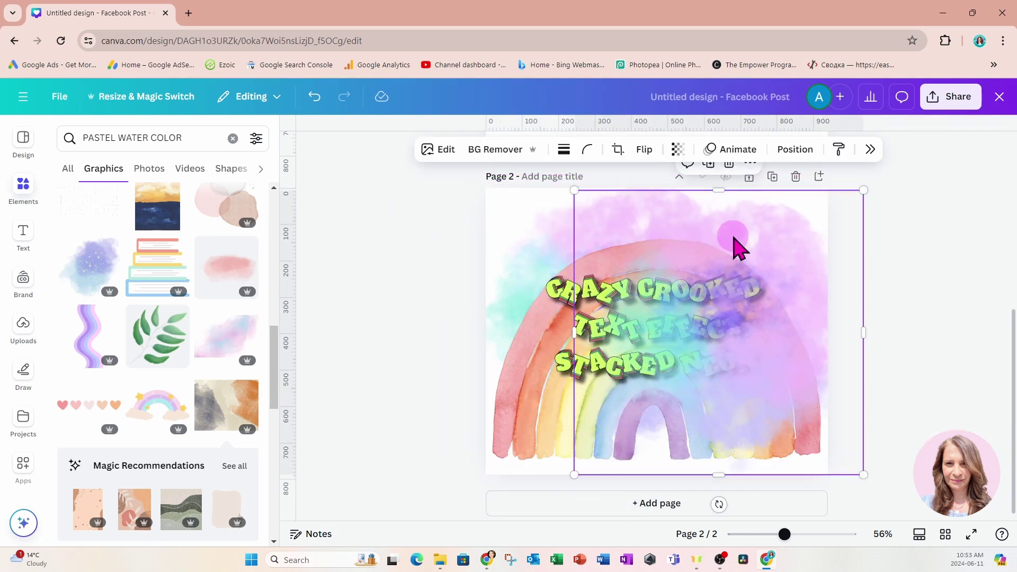
pyautogui.click(494, 459)
pyautogui.moveTo(492, 461); pyautogui.dragTo(533, 432)
pyautogui.moveTo(821, 431); pyautogui.dragTo(779, 411)
# Duplicate the splash once more to fill the lower part of page 2 and arrange the copies behind the rainbow and lettering
pyautogui.moveTo(827, 388)
pyautogui.mouseDown()
pyautogui.moveTo(822, 427)
pyautogui.moveTo(830, 405)
pyautogui.mouseUp()
pyautogui.click(712, 179)
pyautogui.moveTo(735, 289); pyautogui.dragTo(627, 347)
pyautogui.click(795, 149)
pyautogui.moveTo(911, 247); pyautogui.dragTo(901, 318)
pyautogui.click(415, 225)
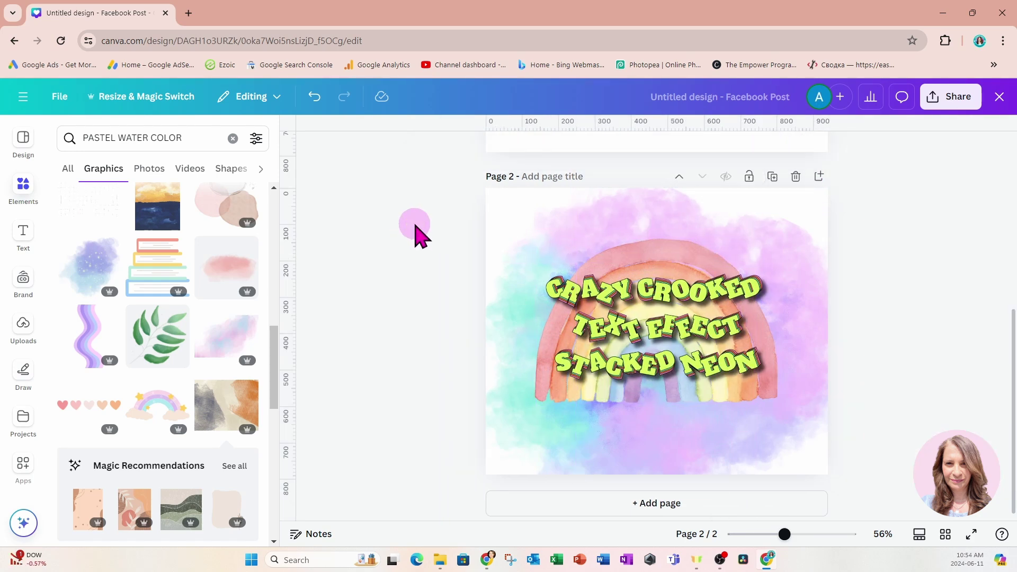
# Search the elements for "CANVA LOGO" and place the round Canva logo, scaled down, near the lower-left corner of page 2
pyautogui.click(32, 183)
pyautogui.click(191, 148)
pyautogui.write('CANVA LOGO')
pyautogui.press('Return')
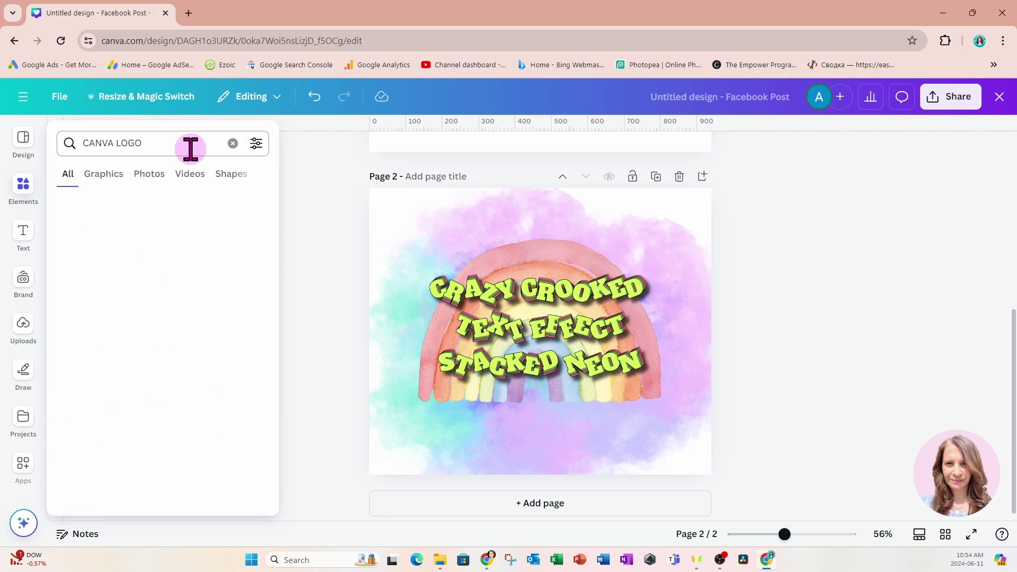
pyautogui.click(243, 238)
pyautogui.click(225, 434)
pyautogui.moveTo(655, 222); pyautogui.dragTo(452, 420)
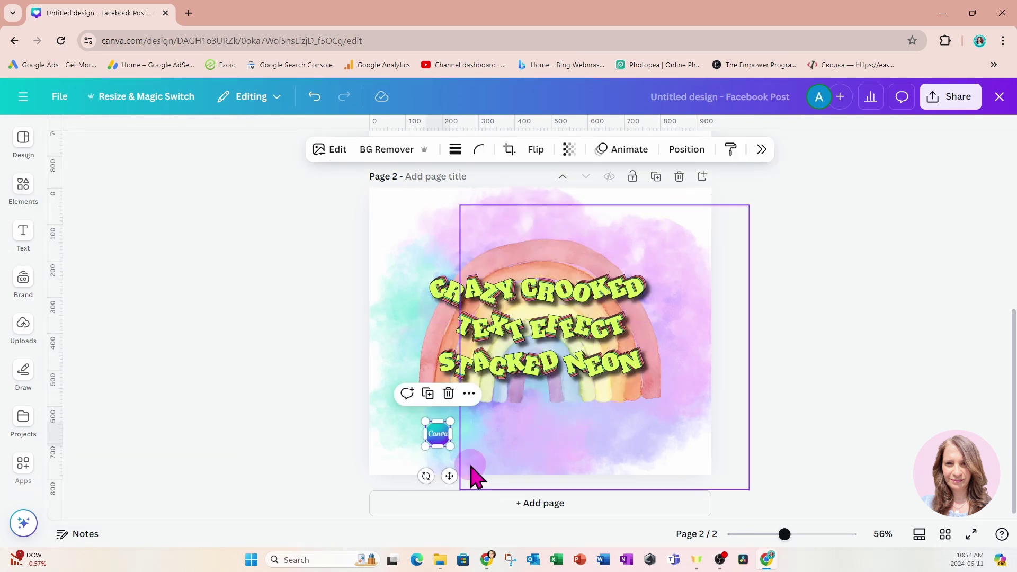
pyautogui.moveTo(449, 476); pyautogui.dragTo(426, 480)
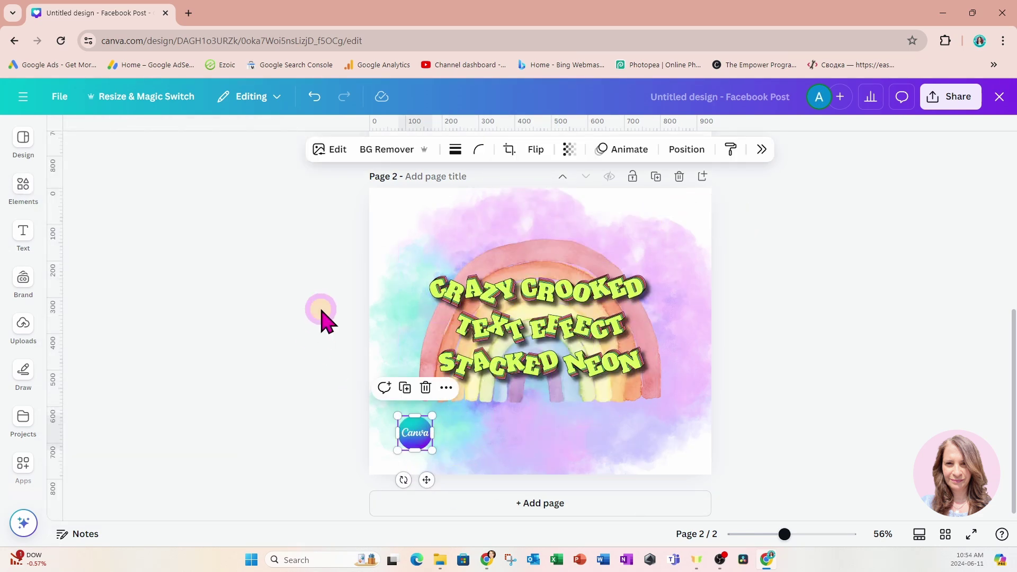
# Enlarge the lettering image on page 2 to slightly more than the full page size
pyautogui.click(431, 261)
pyautogui.moveTo(418, 230); pyautogui.dragTo(371, 186)
pyautogui.moveTo(660, 431); pyautogui.dragTo(741, 473)
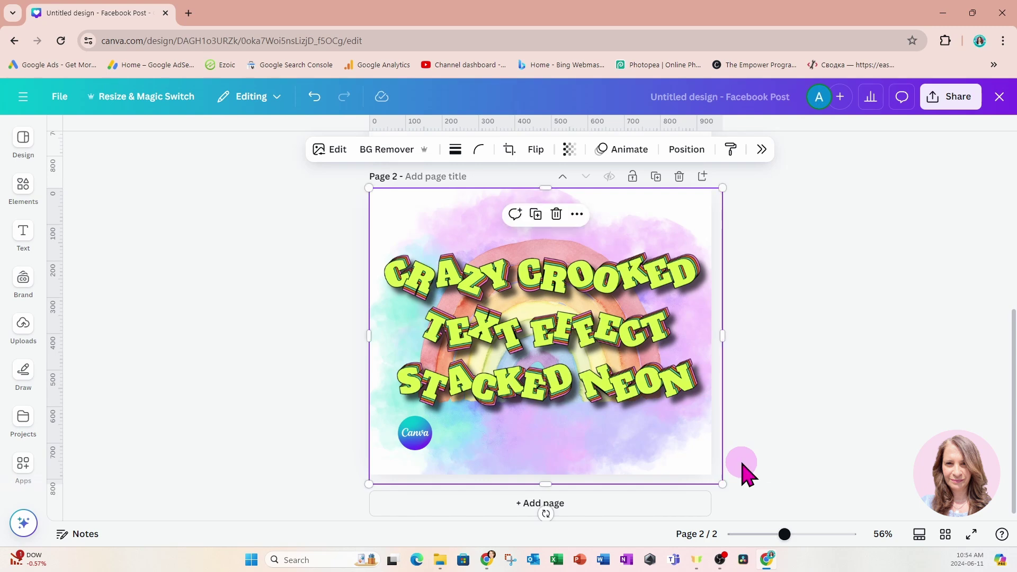
# Add the YouTube handle logo from the brand kit, shrink it and place it in the lower-right area of page 2
pyautogui.click(23, 281)
pyautogui.click(241, 344)
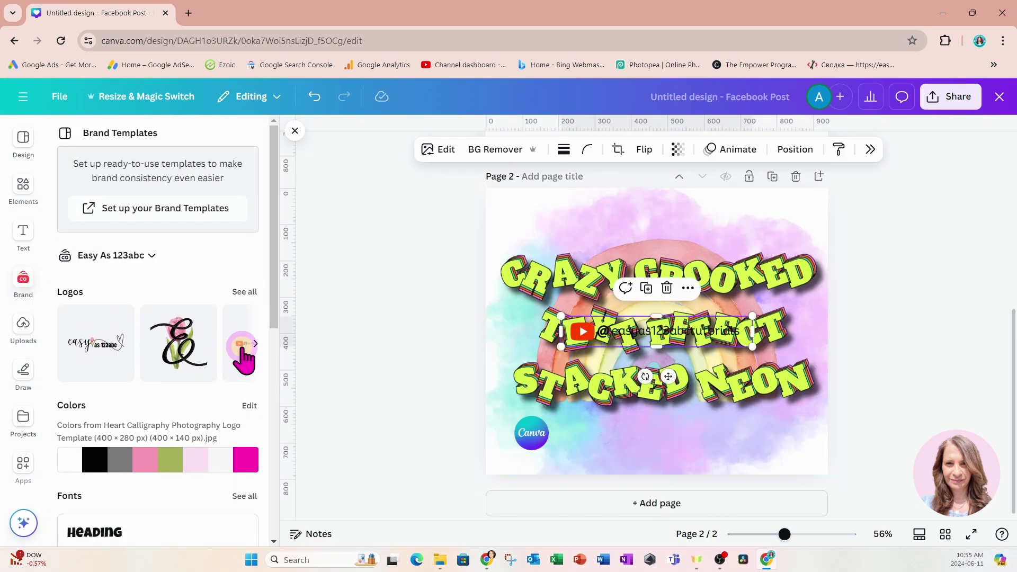
pyautogui.moveTo(669, 376); pyautogui.dragTo(716, 479)
pyautogui.moveTo(625, 447); pyautogui.dragTo(697, 445)
pyautogui.moveTo(762, 468); pyautogui.dragTo(772, 479)
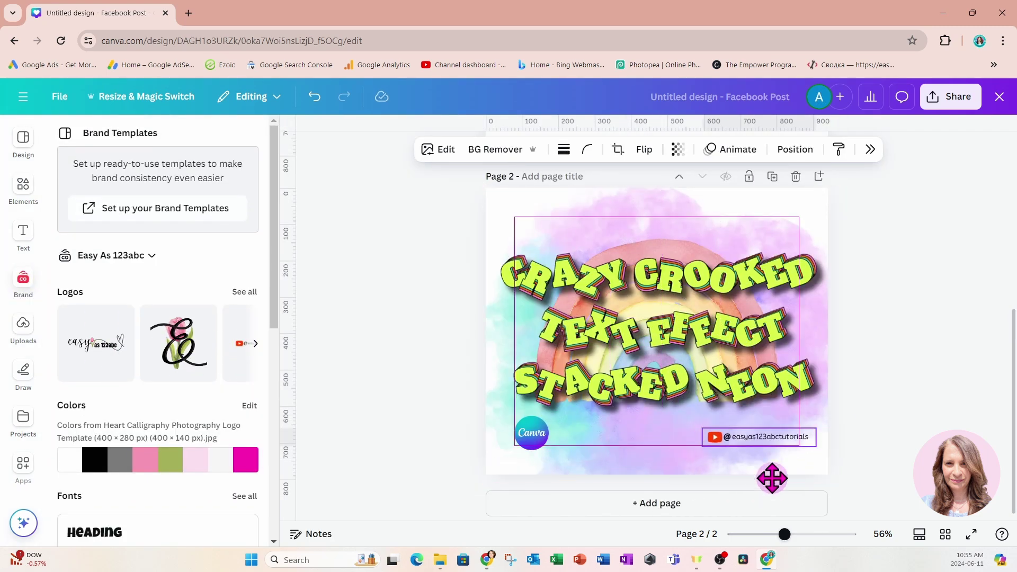
pyautogui.click(929, 361)
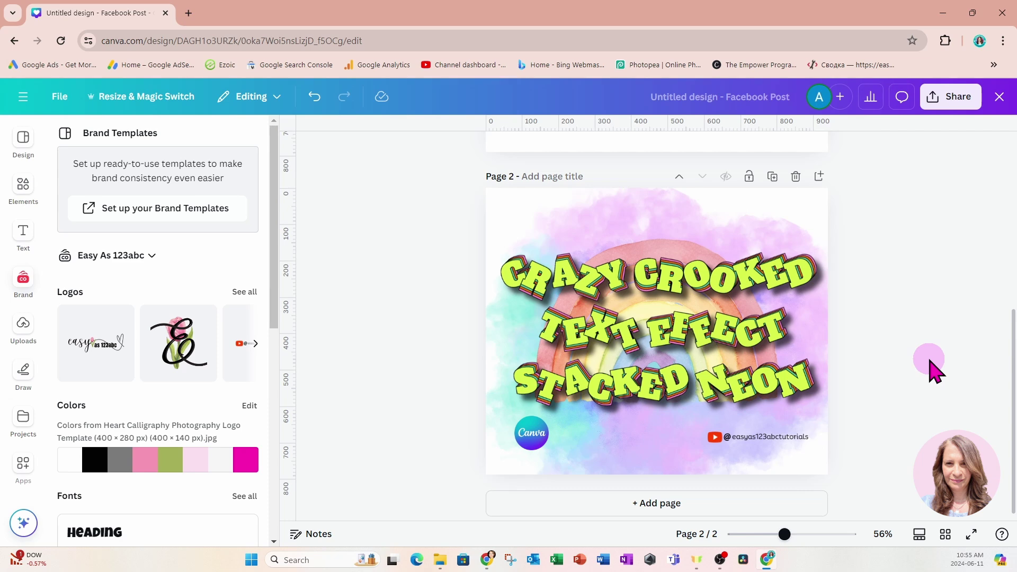
# Download only page 2 of the design as a PNG at 940 × 788 px
pyautogui.click(948, 107)
pyautogui.click(821, 431)
pyautogui.click(989, 340)
pyautogui.click(990, 377)
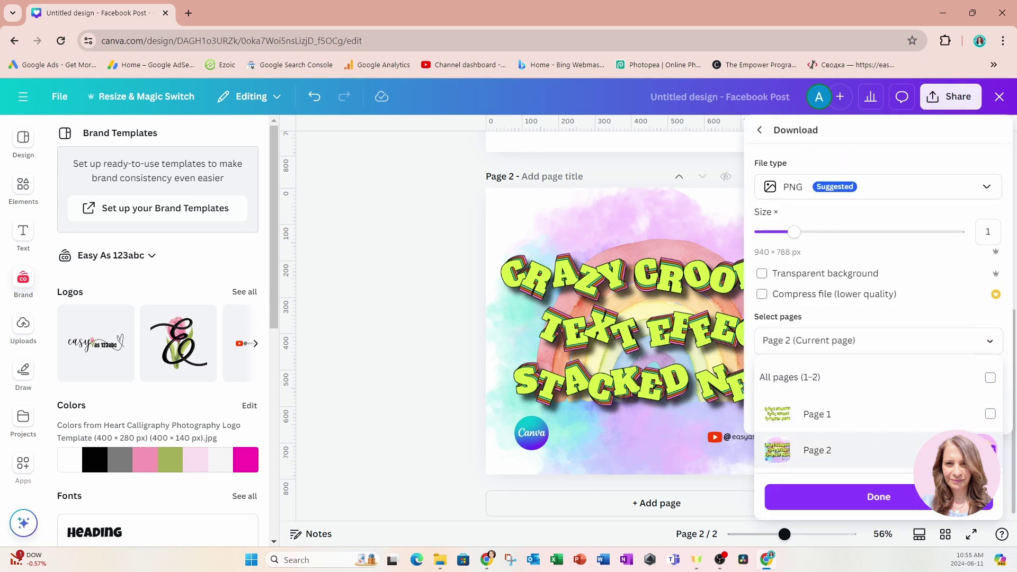
pyautogui.click(929, 511)
pyautogui.click(790, 424)
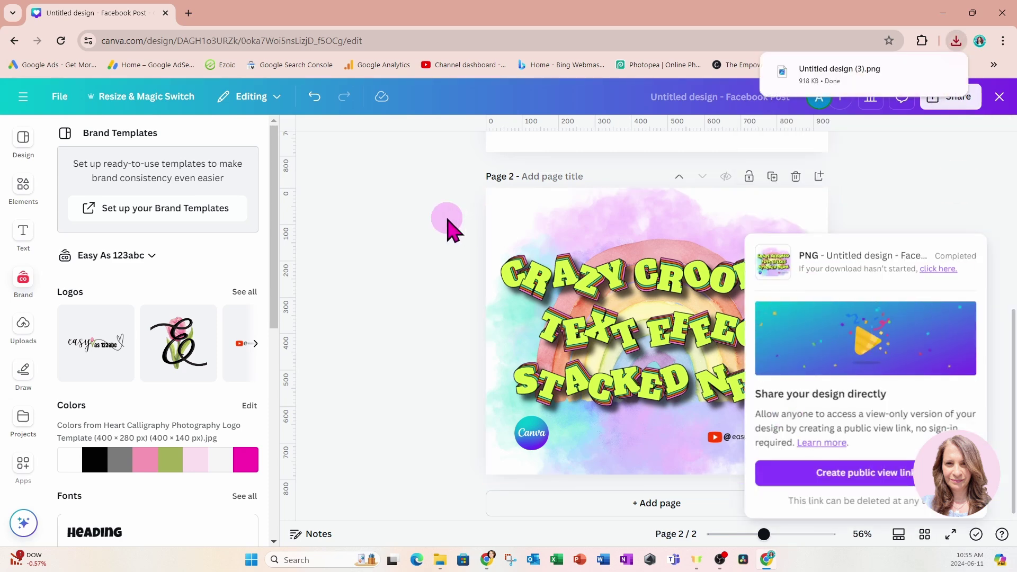